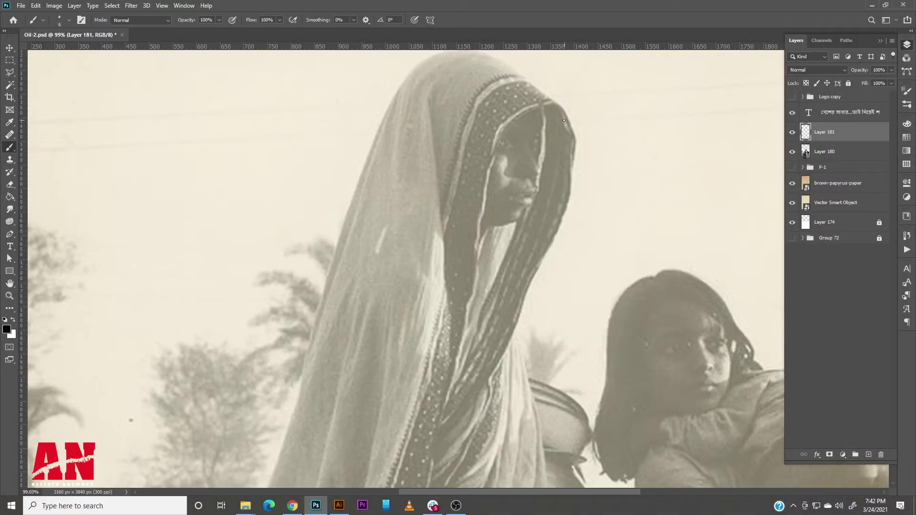
Trace the veil's left and right edges in black line over the photo.
{"action": "left_click_drag", "start_coordinate": [478, 237], "coordinate": [568, 107]}
{"action": "left_click_drag", "start_coordinate": [535, 338], "coordinate": [515, 415]}
{"action": "left_click_drag", "start_coordinate": [329, 288], "coordinate": [548, 202]}
{"action": "left_click_drag", "start_coordinate": [533, 309], "coordinate": [492, 410]}
{"action": "mouse_move", "coordinate": [492, 410]}
{"action": "left_mouse_down"}
{"action": "mouse_move", "coordinate": [551, 243]}
{"action": "mouse_move", "coordinate": [472, 368]}
{"action": "left_mouse_up"}
{"action": "left_click_drag", "start_coordinate": [583, 182], "coordinate": [476, 201]}
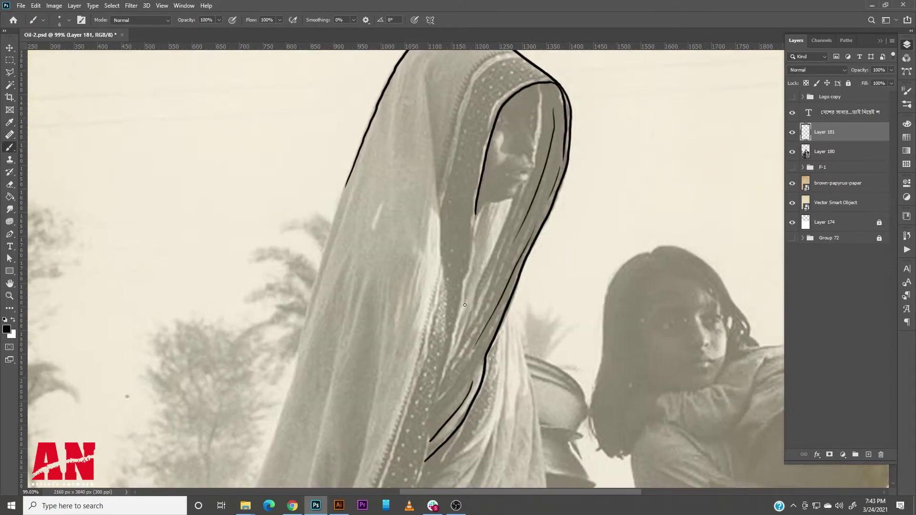
{"action": "scroll", "coordinate": [486, 196], "scroll_direction": "up", "scroll_amount": 3}
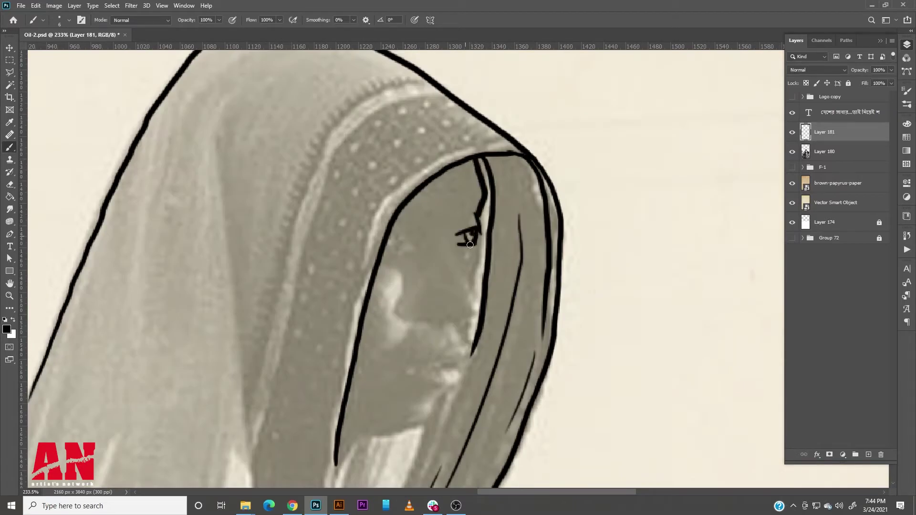
Draw the eye and nose, lower lip and chin, inner hood line and a hair strand.
{"action": "left_click_drag", "start_coordinate": [461, 252], "coordinate": [445, 324]}
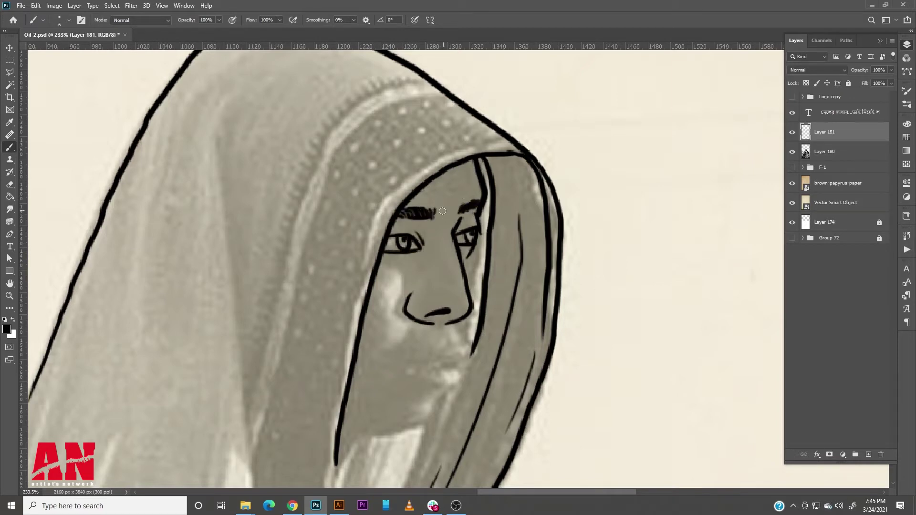
{"action": "left_click_drag", "start_coordinate": [469, 311], "coordinate": [511, 189]}
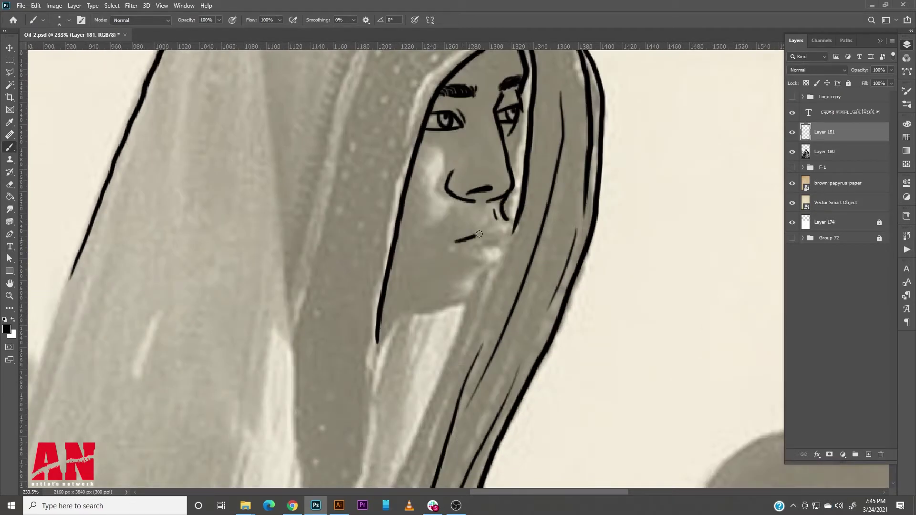
{"action": "mouse_move", "coordinate": [454, 246]}
{"action": "left_mouse_down"}
{"action": "mouse_move", "coordinate": [496, 263]}
{"action": "mouse_move", "coordinate": [445, 264]}
{"action": "mouse_move", "coordinate": [359, 324]}
{"action": "left_mouse_up"}
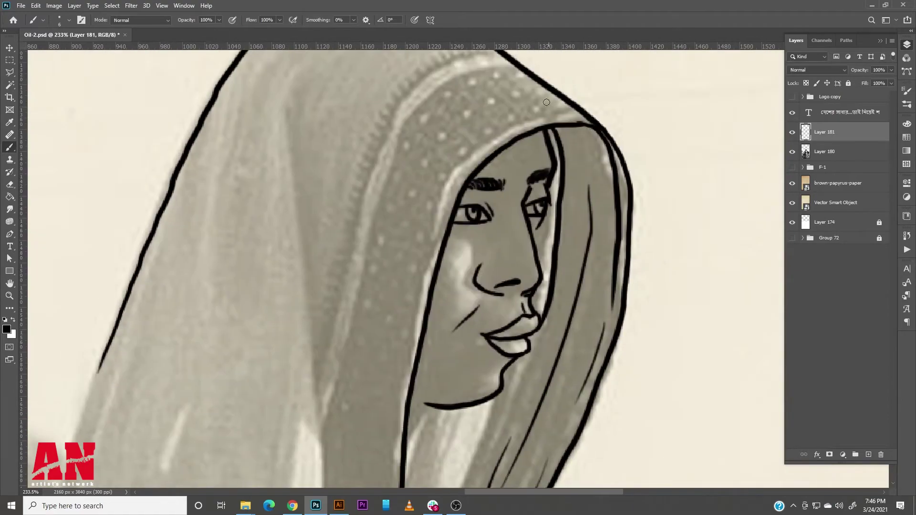
{"action": "left_click_drag", "start_coordinate": [420, 103], "coordinate": [327, 443]}
{"action": "left_click_drag", "start_coordinate": [474, 177], "coordinate": [354, 471]}
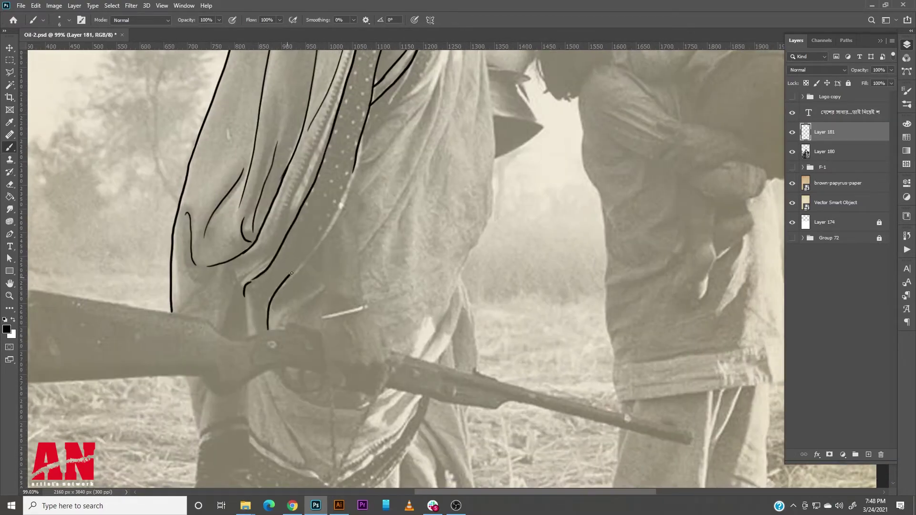
Outline the sari's belt edge, the hand and the sari fold lines.
{"action": "left_click_drag", "start_coordinate": [292, 272], "coordinate": [356, 161]}
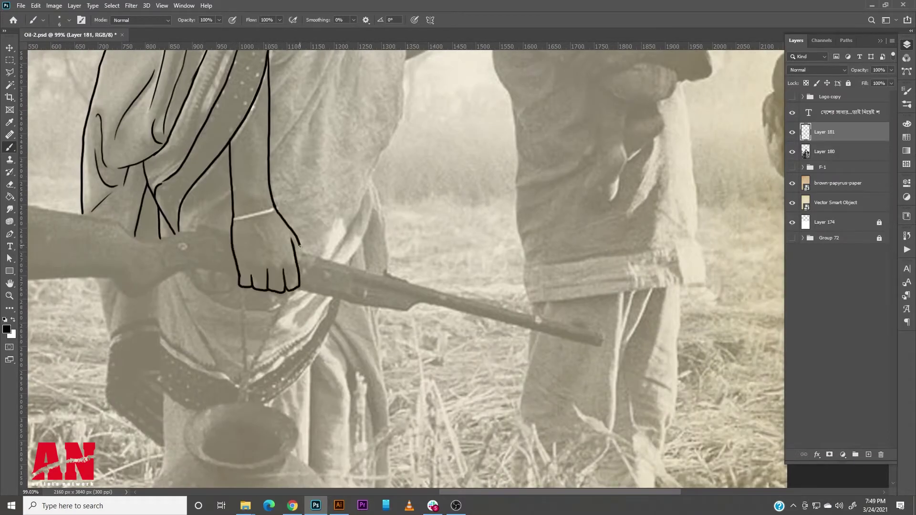
{"action": "left_click_drag", "start_coordinate": [295, 235], "coordinate": [300, 253]}
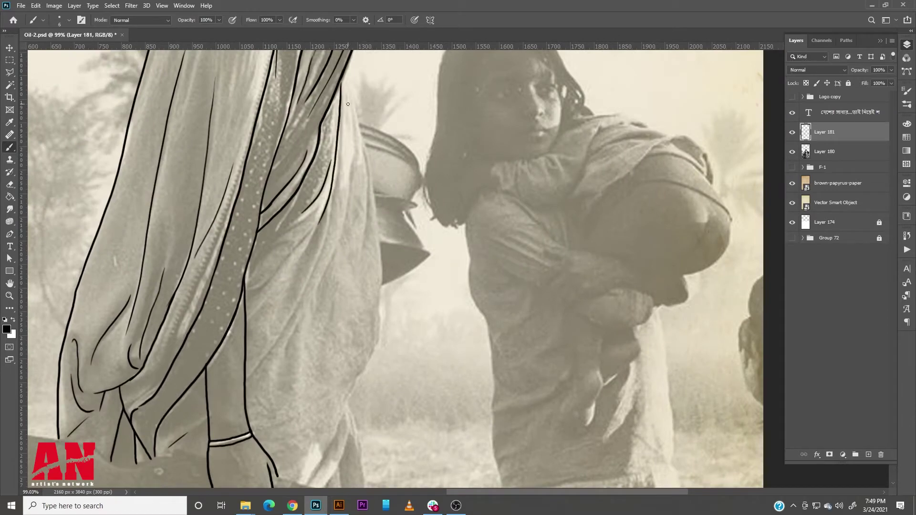
{"action": "left_click_drag", "start_coordinate": [367, 181], "coordinate": [359, 285]}
{"action": "left_click_drag", "start_coordinate": [344, 64], "coordinate": [379, 296]}
{"action": "left_click_drag", "start_coordinate": [410, 203], "coordinate": [355, 304]}
{"action": "left_click_drag", "start_coordinate": [396, 228], "coordinate": [408, 311]}
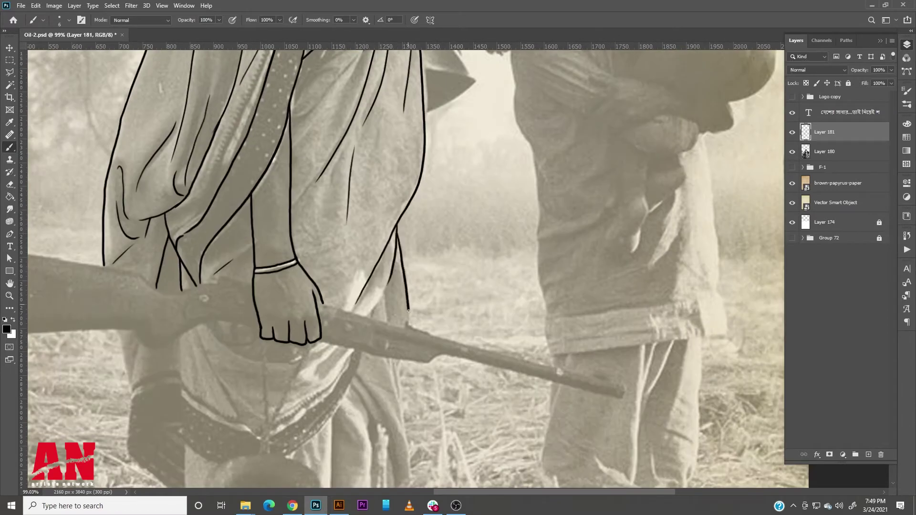
{"action": "left_click_drag", "start_coordinate": [442, 170], "coordinate": [426, 197]}
Draw the cords hanging from the hand and the cloth curve below the rifle.
{"action": "left_click_drag", "start_coordinate": [327, 302], "coordinate": [328, 334]}
{"action": "left_click_drag", "start_coordinate": [378, 222], "coordinate": [350, 286]}
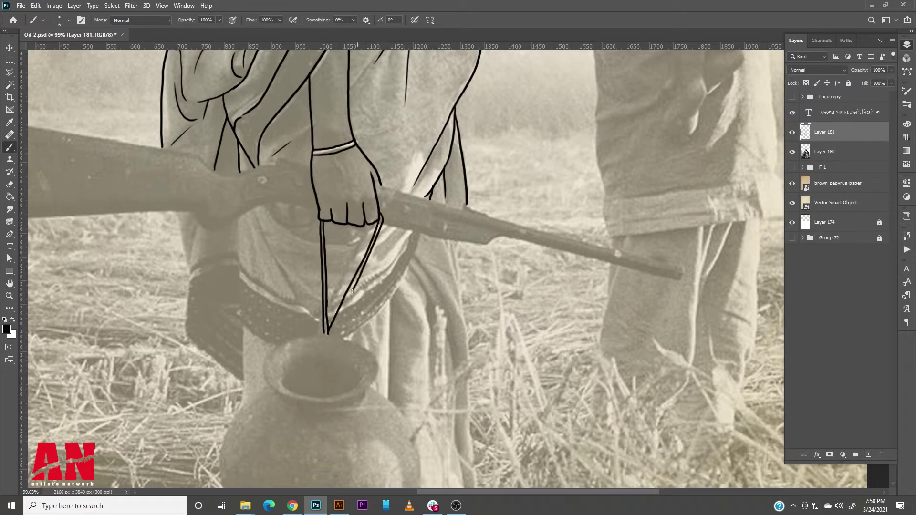
{"action": "left_click_drag", "start_coordinate": [409, 230], "coordinate": [374, 266]}
{"action": "left_click_drag", "start_coordinate": [412, 233], "coordinate": [385, 268]}
{"action": "left_click_drag", "start_coordinate": [420, 233], "coordinate": [343, 340]}
Add diagonal sari folds, the garment's left outline, the belt line and right-side lines.
{"action": "left_click_drag", "start_coordinate": [254, 211], "coordinate": [287, 284]}
{"action": "mouse_move", "coordinate": [249, 230]}
{"action": "left_mouse_down"}
{"action": "mouse_move", "coordinate": [317, 320]}
{"action": "mouse_move", "coordinate": [276, 346]}
{"action": "left_mouse_up"}
{"action": "left_click_drag", "start_coordinate": [239, 279], "coordinate": [322, 321]}
{"action": "scroll", "coordinate": [334, 318], "scroll_direction": "down", "scroll_amount": 3}
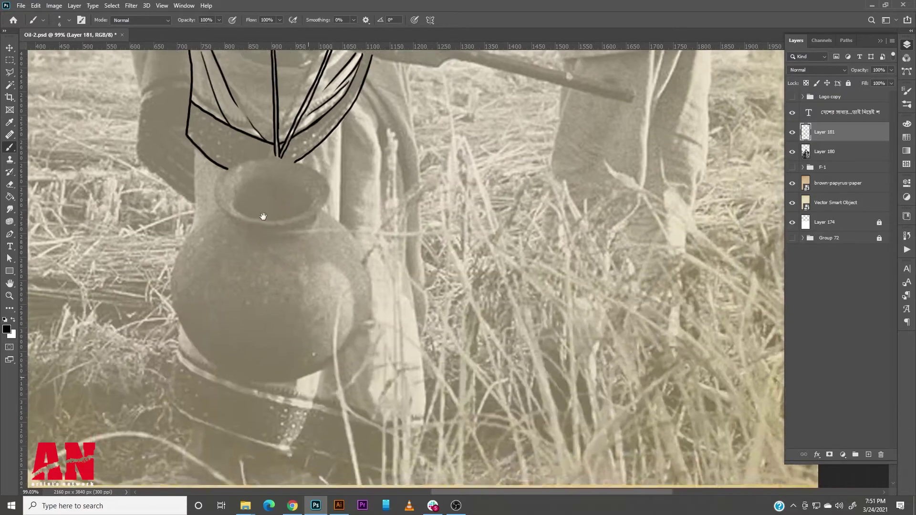
{"action": "left_click_drag", "start_coordinate": [191, 176], "coordinate": [190, 262]}
{"action": "mouse_move", "coordinate": [358, 139]}
{"action": "left_mouse_down"}
{"action": "mouse_move", "coordinate": [378, 241]}
{"action": "mouse_move", "coordinate": [384, 190]}
{"action": "left_mouse_up"}
{"action": "scroll", "coordinate": [337, 218], "scroll_direction": "up", "scroll_amount": 3}
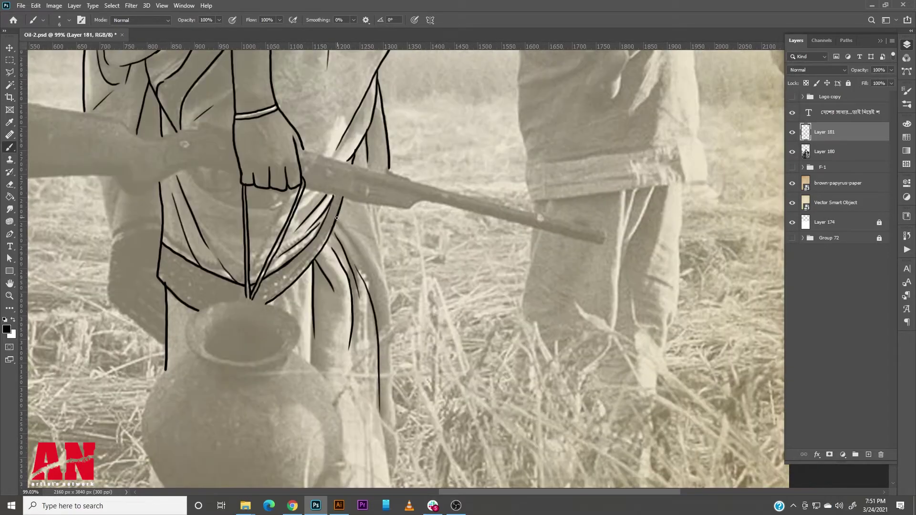
{"action": "scroll", "coordinate": [376, 209], "scroll_direction": "down", "scroll_amount": 5}
{"action": "scroll", "coordinate": [286, 239], "scroll_direction": "up", "scroll_amount": 3}
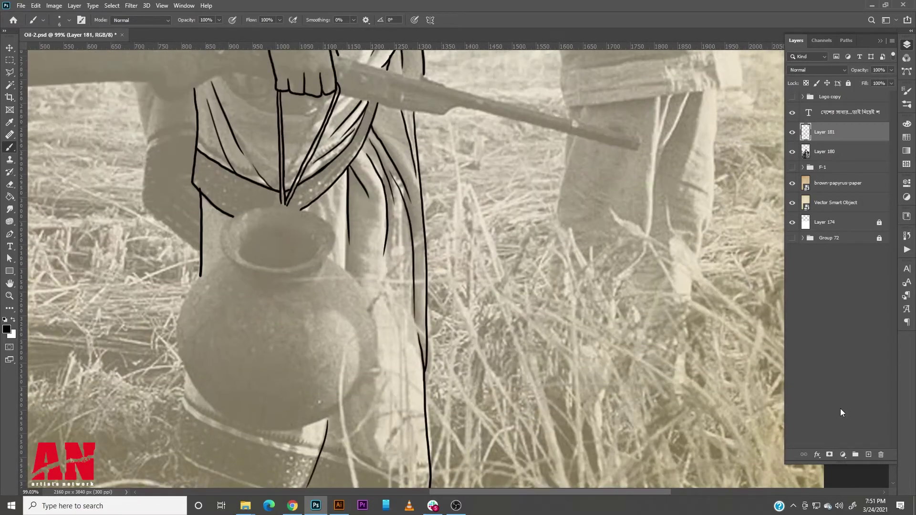
Create a new empty layer and begin the pot's rim ellipse.
{"action": "key", "text": "ctrl+shift+alt+n"}
{"action": "scroll", "coordinate": [211, 269], "scroll_direction": "up", "scroll_amount": 2}
{"action": "mouse_move", "coordinate": [211, 269]}
{"action": "left_mouse_down"}
{"action": "mouse_move", "coordinate": [270, 202]}
{"action": "mouse_move", "coordinate": [359, 250]}
{"action": "left_mouse_up"}
Redraw the pot's rim with its outer and inner arcs.
{"action": "key", "text": "ctrl+z"}
{"action": "left_click_drag", "start_coordinate": [270, 202], "coordinate": [360, 248]}
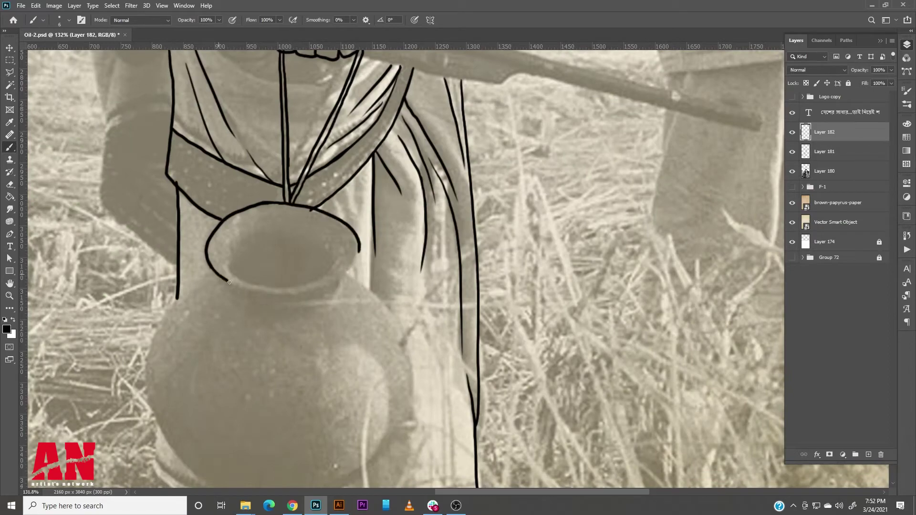
{"action": "left_click_drag", "start_coordinate": [206, 258], "coordinate": [360, 245]}
{"action": "left_click_drag", "start_coordinate": [228, 271], "coordinate": [330, 253]}
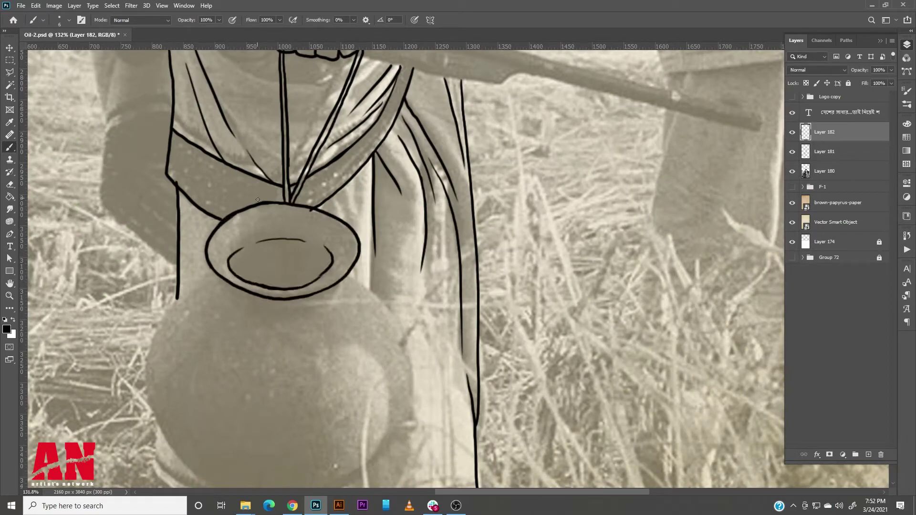
Outline the pot's body sides and bottom, its base and the stand beneath.
{"action": "left_click_drag", "start_coordinate": [328, 322], "coordinate": [386, 182]}
{"action": "left_click_drag", "start_coordinate": [264, 127], "coordinate": [441, 318]}
{"action": "left_click_drag", "start_coordinate": [406, 131], "coordinate": [438, 328]}
{"action": "left_click_drag", "start_coordinate": [262, 184], "coordinate": [424, 354]}
{"action": "left_click_drag", "start_coordinate": [450, 289], "coordinate": [563, 379]}
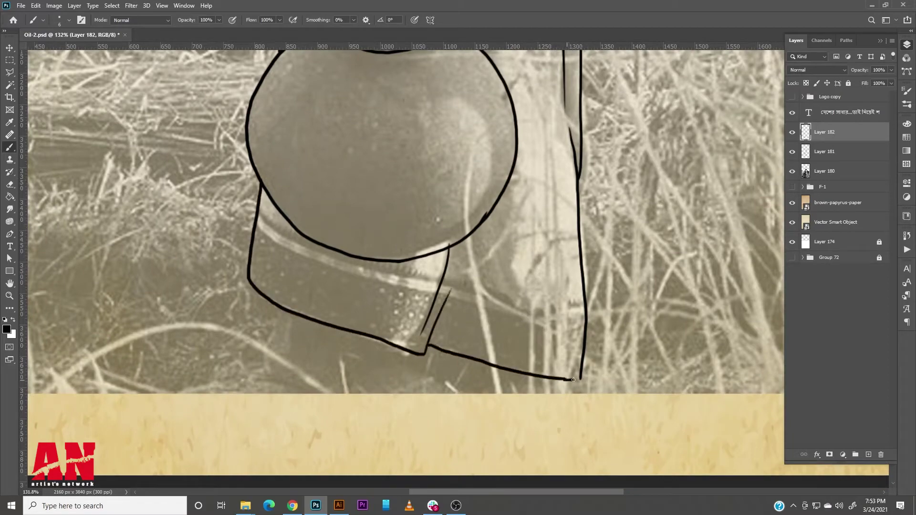
{"action": "left_click_drag", "start_coordinate": [271, 338], "coordinate": [387, 379]}
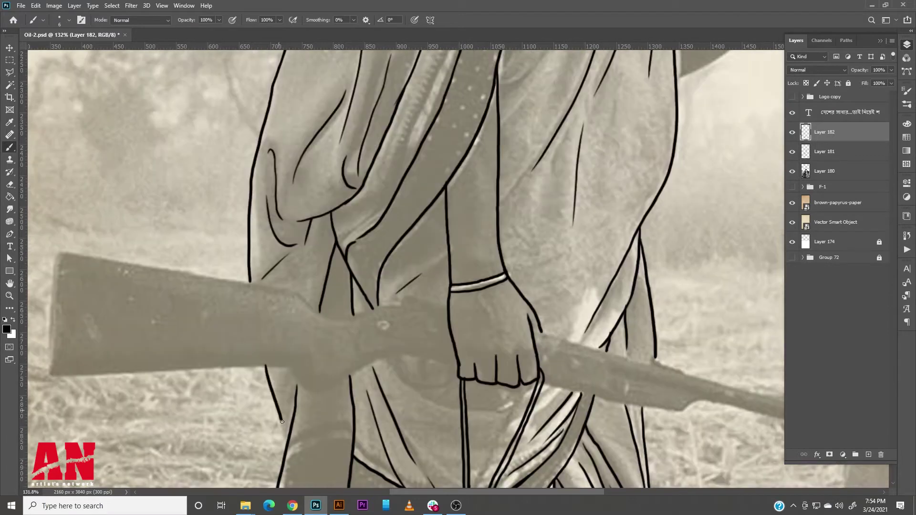
Outline the rifle butt, barrel and its top and lower edges.
{"action": "mouse_move", "coordinate": [59, 256]}
{"action": "left_mouse_down"}
{"action": "mouse_move", "coordinate": [124, 372]}
{"action": "mouse_move", "coordinate": [299, 381]}
{"action": "left_mouse_up"}
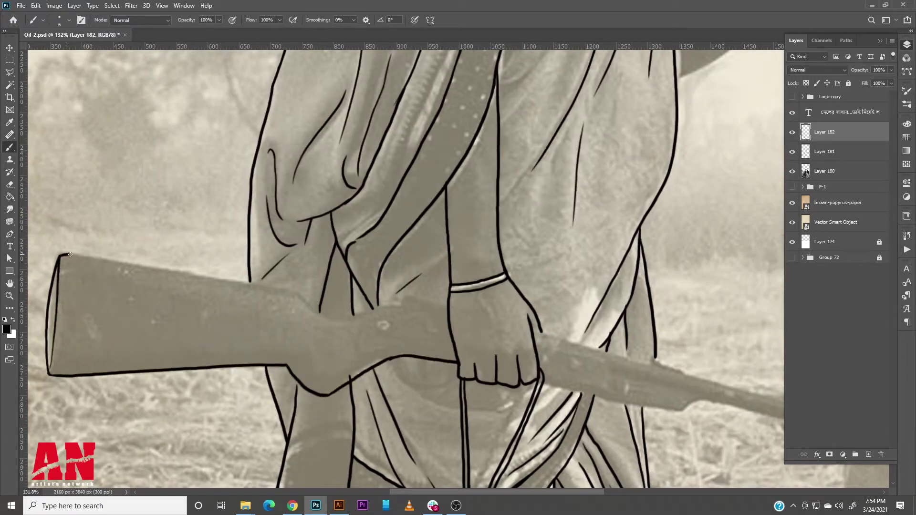
{"action": "left_click_drag", "start_coordinate": [62, 256], "coordinate": [325, 313]}
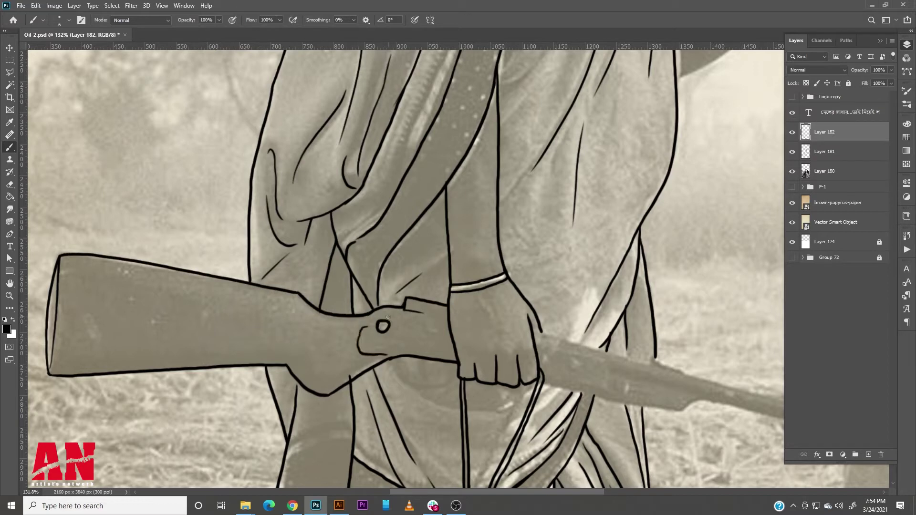
{"action": "mouse_move", "coordinate": [534, 334]}
{"action": "left_mouse_down"}
{"action": "mouse_move", "coordinate": [203, 269]}
{"action": "mouse_move", "coordinate": [606, 392]}
{"action": "left_mouse_up"}
{"action": "left_click_drag", "start_coordinate": [201, 267], "coordinate": [610, 380]}
{"action": "left_click_drag", "start_coordinate": [212, 317], "coordinate": [372, 339]}
{"action": "left_click_drag", "start_coordinate": [19, 318], "coordinate": [377, 299]}
Return to the pot and rifle line layer and extend the cord lines down to the pot rim.
{"action": "key", "text": "e"}
{"action": "key", "text": "alt+bracketleft"}
{"action": "key", "text": "b"}
{"action": "key", "text": "alt+bracketright"}
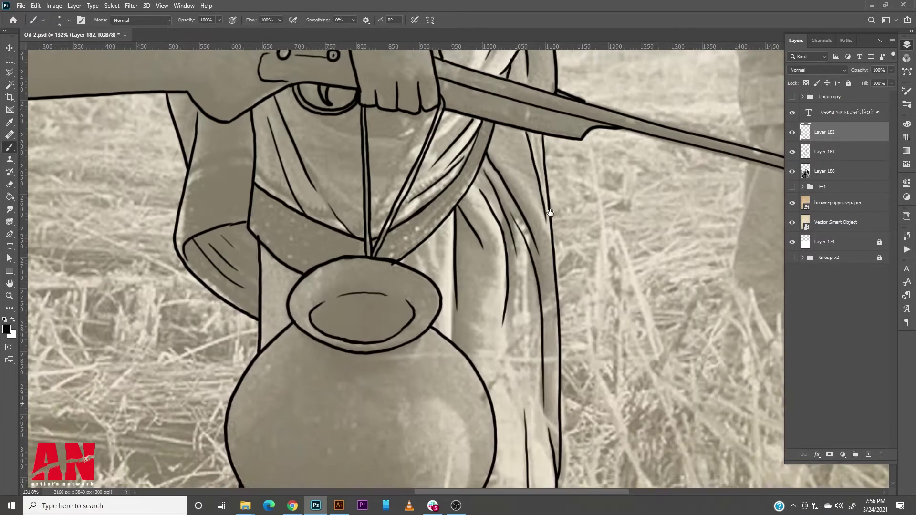
{"action": "left_click_drag", "start_coordinate": [453, 284], "coordinate": [489, 323]}
{"action": "left_click_drag", "start_coordinate": [516, 268], "coordinate": [554, 312]}
{"action": "mouse_move", "coordinate": [472, 260]}
{"action": "left_mouse_down"}
{"action": "mouse_move", "coordinate": [537, 351]}
{"action": "mouse_move", "coordinate": [496, 463]}
{"action": "left_mouse_up"}
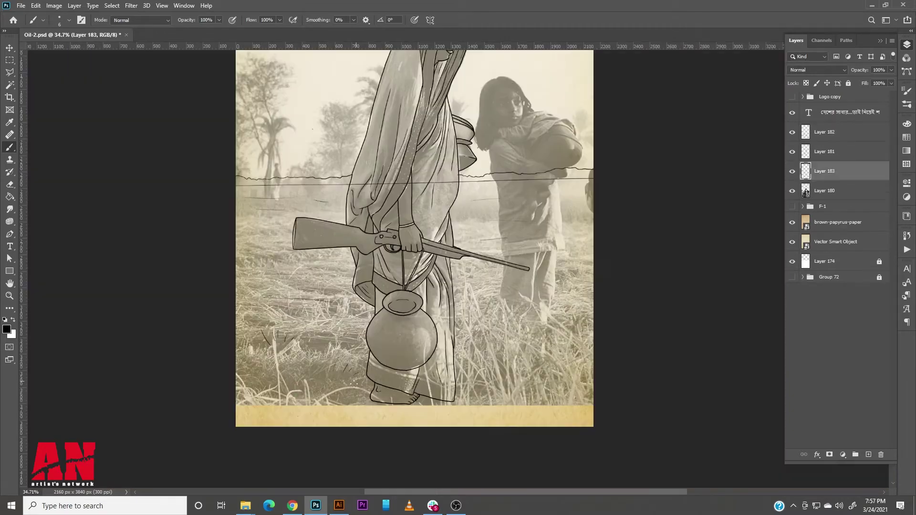
Hide the reference photo and headline layers and erase the horizon line across the sari.
{"action": "left_click", "coordinate": [792, 190]}
{"action": "key", "text": "e"}
{"action": "right_click", "coordinate": [475, 221]}
{"action": "left_click_drag", "start_coordinate": [358, 182], "coordinate": [456, 181]}
{"action": "key", "text": "ctrl+0"}
{"action": "left_click", "coordinate": [792, 112]}
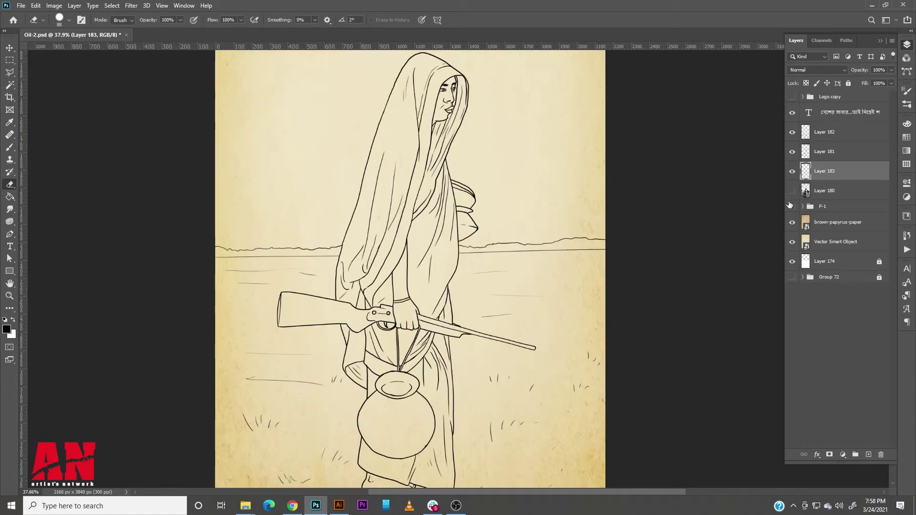
Add two empty layers and draw the two sari hem border lines at the feet.
{"action": "left_click", "coordinate": [824, 131]}
{"action": "left_click", "coordinate": [868, 454]}
{"action": "scroll", "coordinate": [458, 373], "scroll_direction": "up", "scroll_amount": 5}
{"action": "right_click", "coordinate": [353, 245]}
{"action": "key", "text": "b"}
{"action": "left_click_drag", "start_coordinate": [258, 429], "coordinate": [124, 176]}
{"action": "mouse_move", "coordinate": [123, 297]}
{"action": "left_mouse_down"}
{"action": "mouse_move", "coordinate": [277, 368]}
{"action": "mouse_move", "coordinate": [420, 389]}
{"action": "left_mouse_up"}
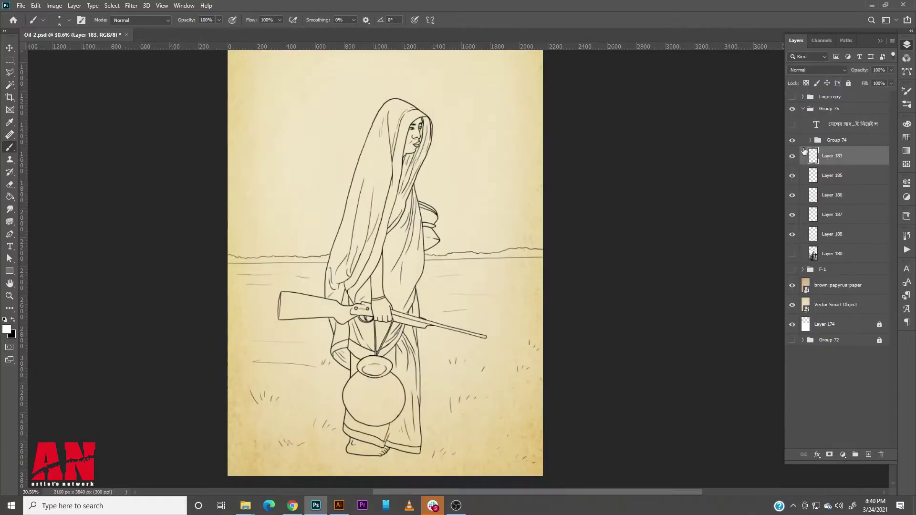
Rename the new layers 5, 20, 35, w and Bg.
{"action": "double_click", "coordinate": [832, 194]}
{"action": "type", "text": "35"}
{"action": "double_click", "coordinate": [832, 175]}
{"action": "type", "text": "w"}
{"action": "double_click", "coordinate": [831, 156]}
{"action": "type", "text": "Bg"}
Set layer 5 to Multiply blending at 5% opacity, ready for light shading.
{"action": "left_click", "coordinate": [824, 214]}
{"action": "key", "text": "Return"}
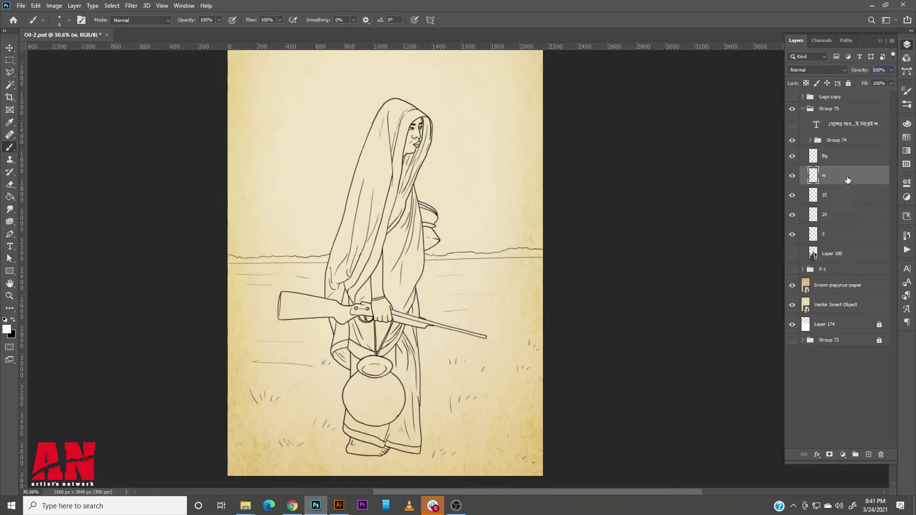
{"action": "left_click", "coordinate": [833, 234]}
{"action": "left_click", "coordinate": [817, 70]}
{"action": "left_click", "coordinate": [806, 102]}
{"action": "key", "text": "x"}
{"action": "scroll", "coordinate": [382, 376], "scroll_direction": "up", "scroll_amount": 1}
{"action": "key", "text": "5"}
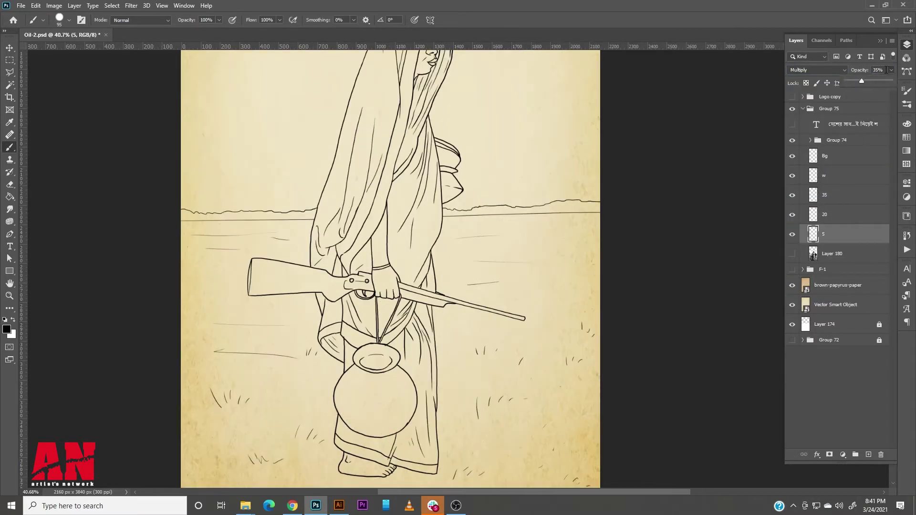
Paint faint shading over the pot, the sari and the veil on layer 5.
{"action": "mouse_move", "coordinate": [363, 391]}
{"action": "left_mouse_down"}
{"action": "mouse_move", "coordinate": [377, 429]}
{"action": "mouse_move", "coordinate": [425, 394]}
{"action": "mouse_move", "coordinate": [377, 234]}
{"action": "left_mouse_up"}
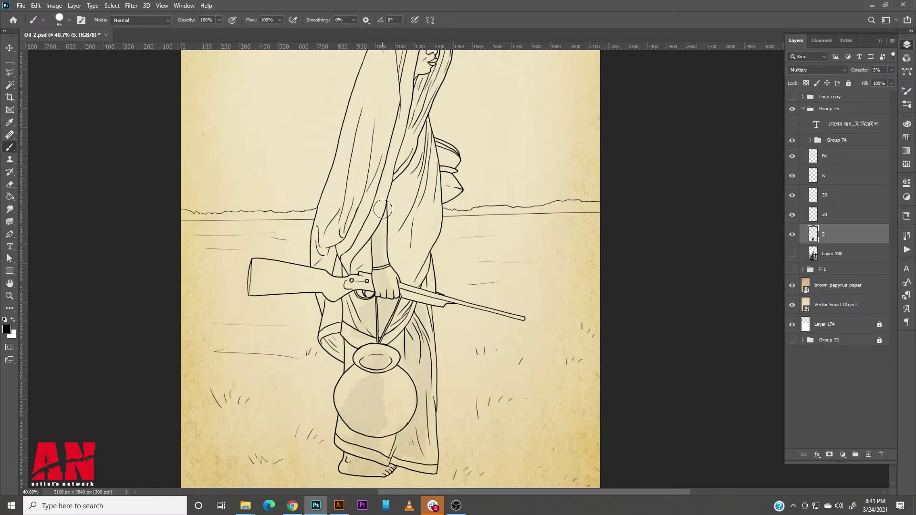
{"action": "left_click_drag", "start_coordinate": [372, 265], "coordinate": [367, 157]}
{"action": "left_click_drag", "start_coordinate": [377, 157], "coordinate": [348, 313]}
{"action": "left_click_drag", "start_coordinate": [396, 429], "coordinate": [401, 295]}
{"action": "mouse_move", "coordinate": [403, 191]}
{"action": "left_mouse_down"}
{"action": "mouse_move", "coordinate": [386, 322]}
{"action": "mouse_move", "coordinate": [346, 248]}
{"action": "left_mouse_up"}
{"action": "left_click_drag", "start_coordinate": [334, 298], "coordinate": [301, 443]}
{"action": "left_click_drag", "start_coordinate": [362, 382], "coordinate": [397, 304]}
{"action": "key", "text": "alt+]"}
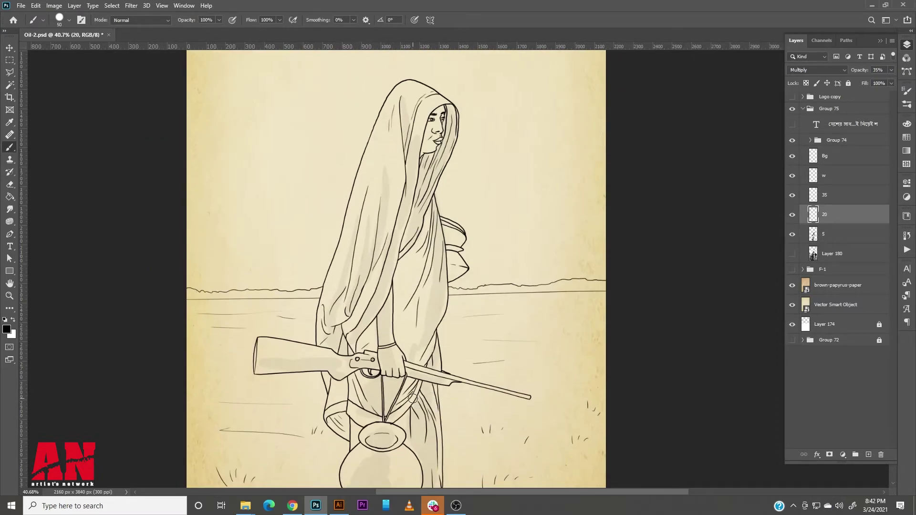
With a smaller brush, paint grey shading on the forehead, left face, hood and hair strands.
{"action": "scroll", "coordinate": [456, 103], "scroll_direction": "up", "scroll_amount": 5}
{"action": "key", "text": "bracketleft"}
{"action": "key", "text": "bracketleft"}
{"action": "mouse_move", "coordinate": [400, 163]}
{"action": "left_mouse_down"}
{"action": "mouse_move", "coordinate": [429, 143]}
{"action": "mouse_move", "coordinate": [438, 152]}
{"action": "mouse_move", "coordinate": [377, 201]}
{"action": "mouse_move", "coordinate": [356, 343]}
{"action": "left_mouse_up"}
{"action": "mouse_move", "coordinate": [446, 141]}
{"action": "left_mouse_down"}
{"action": "mouse_move", "coordinate": [449, 276]}
{"action": "mouse_move", "coordinate": [400, 358]}
{"action": "left_mouse_up"}
{"action": "mouse_move", "coordinate": [434, 215]}
{"action": "left_mouse_down"}
{"action": "mouse_move", "coordinate": [435, 179]}
{"action": "mouse_move", "coordinate": [405, 284]}
{"action": "left_mouse_up"}
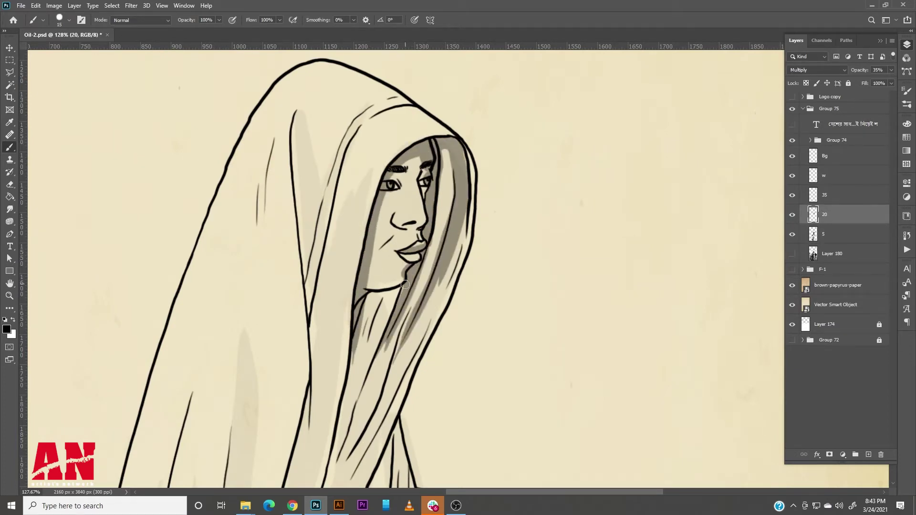
{"action": "left_click_drag", "start_coordinate": [391, 328], "coordinate": [501, 162]}
{"action": "left_click_drag", "start_coordinate": [525, 229], "coordinate": [486, 308]}
{"action": "left_click_drag", "start_coordinate": [498, 260], "coordinate": [448, 367]}
{"action": "left_click_drag", "start_coordinate": [524, 357], "coordinate": [509, 243]}
{"action": "mouse_move", "coordinate": [398, 181]}
{"action": "left_mouse_down"}
{"action": "mouse_move", "coordinate": [430, 87]}
{"action": "mouse_move", "coordinate": [341, 396]}
{"action": "mouse_move", "coordinate": [385, 318]}
{"action": "left_mouse_up"}
{"action": "left_click_drag", "start_coordinate": [465, 214], "coordinate": [361, 377]}
Trim excess shading, then add darker shadow strokes down the hair.
{"action": "key", "text": "e"}
{"action": "key", "text": "b"}
{"action": "left_click_drag", "start_coordinate": [494, 131], "coordinate": [460, 356]}
{"action": "left_click_drag", "start_coordinate": [477, 334], "coordinate": [454, 200]}
{"action": "left_click_drag", "start_coordinate": [489, 164], "coordinate": [410, 370]}
{"action": "mouse_move", "coordinate": [477, 7]}
{"action": "left_mouse_down"}
{"action": "mouse_move", "coordinate": [476, 97]}
{"action": "mouse_move", "coordinate": [408, 415]}
{"action": "left_mouse_up"}
{"action": "left_click_drag", "start_coordinate": [496, 131], "coordinate": [475, 396]}
{"action": "left_click_drag", "start_coordinate": [506, 219], "coordinate": [492, 470]}
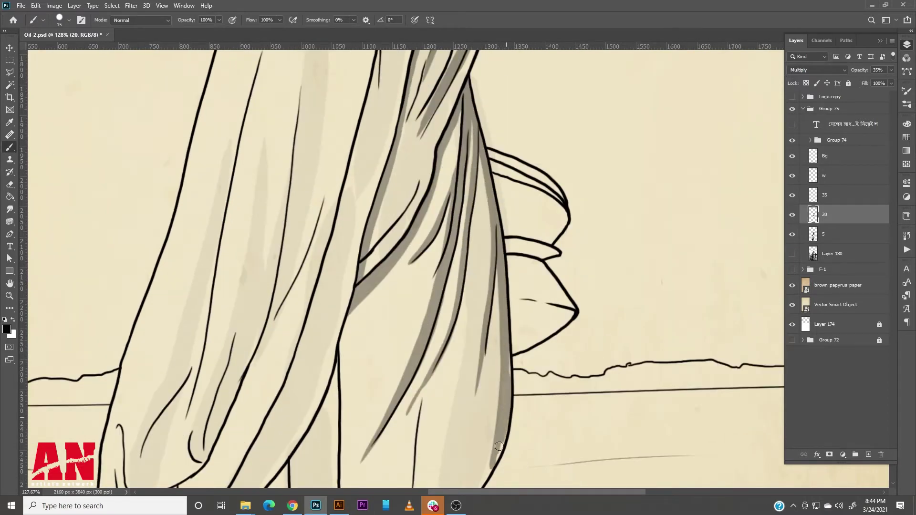
Paint grey shadow along the hair strands and drapery folds.
{"action": "scroll", "coordinate": [515, 362], "scroll_direction": "down", "scroll_amount": 5}
{"action": "mouse_move", "coordinate": [565, 272]}
{"action": "left_mouse_down"}
{"action": "mouse_move", "coordinate": [513, 372]}
{"action": "mouse_move", "coordinate": [539, 374]}
{"action": "left_mouse_up"}
{"action": "left_click_drag", "start_coordinate": [586, 291], "coordinate": [570, 396]}
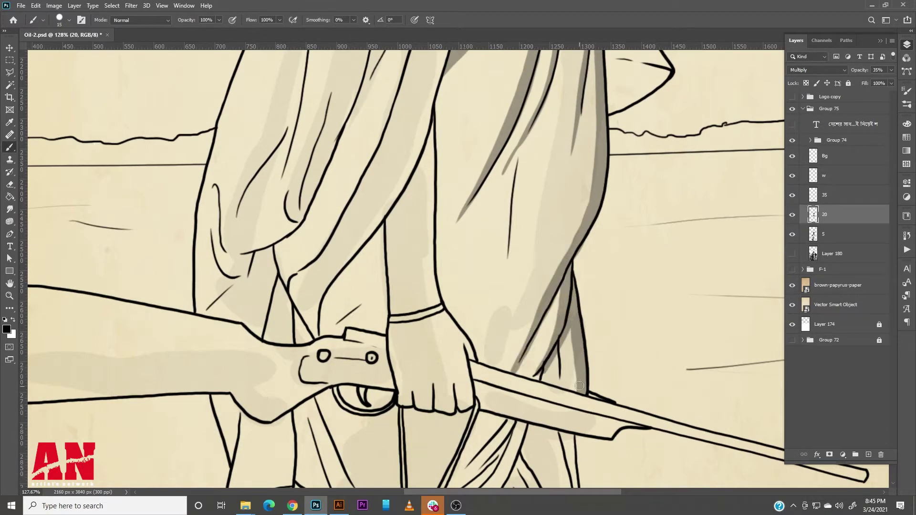
{"action": "scroll", "coordinate": [438, 337], "scroll_direction": "down", "scroll_amount": 5}
{"action": "left_click_drag", "start_coordinate": [487, 280], "coordinate": [410, 355]}
{"action": "mouse_move", "coordinate": [513, 234]}
{"action": "left_mouse_down"}
{"action": "mouse_move", "coordinate": [472, 289]}
{"action": "mouse_move", "coordinate": [492, 327]}
{"action": "left_mouse_up"}
{"action": "left_click_drag", "start_coordinate": [499, 317], "coordinate": [487, 446]}
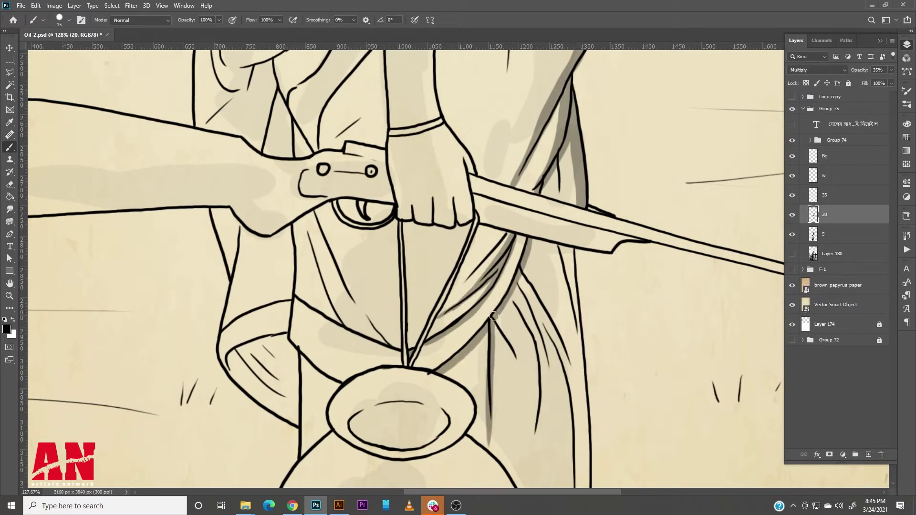
{"action": "left_click_drag", "start_coordinate": [538, 296], "coordinate": [510, 388]}
{"action": "left_click_drag", "start_coordinate": [527, 267], "coordinate": [513, 372]}
{"action": "mouse_move", "coordinate": [563, 250]}
{"action": "left_mouse_down"}
{"action": "mouse_move", "coordinate": [522, 379]}
{"action": "mouse_move", "coordinate": [574, 322]}
{"action": "left_mouse_up"}
{"action": "scroll", "coordinate": [549, 334], "scroll_direction": "down", "scroll_amount": 5}
{"action": "left_click_drag", "start_coordinate": [524, 129], "coordinate": [534, 415]}
Shade the drape folds beside the pot and fill the lower hem band down to the ankle.
{"action": "scroll", "coordinate": [535, 292], "scroll_direction": "down", "scroll_amount": 5}
{"action": "mouse_move", "coordinate": [604, 160]}
{"action": "left_mouse_down"}
{"action": "mouse_move", "coordinate": [616, 424]}
{"action": "mouse_move", "coordinate": [599, 374]}
{"action": "left_mouse_up"}
{"action": "left_click_drag", "start_coordinate": [554, 272], "coordinate": [586, 384]}
{"action": "left_click_drag", "start_coordinate": [528, 306], "coordinate": [549, 351]}
{"action": "mouse_move", "coordinate": [500, 295]}
{"action": "left_mouse_down"}
{"action": "mouse_move", "coordinate": [474, 396]}
{"action": "mouse_move", "coordinate": [613, 410]}
{"action": "left_mouse_up"}
{"action": "left_click_drag", "start_coordinate": [486, 396], "coordinate": [611, 419]}
{"action": "mouse_move", "coordinate": [300, 309]}
{"action": "left_mouse_down"}
{"action": "mouse_move", "coordinate": [357, 366]}
{"action": "mouse_move", "coordinate": [467, 400]}
{"action": "left_mouse_up"}
{"action": "left_click_drag", "start_coordinate": [334, 346], "coordinate": [470, 396]}
{"action": "left_click_drag", "start_coordinate": [330, 362], "coordinate": [467, 406]}
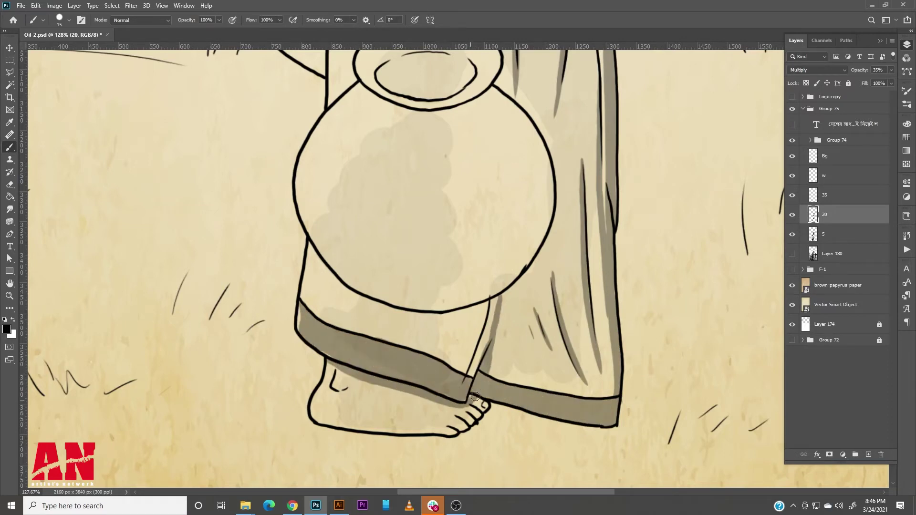
Shade around the hand, along the bayonet's lower edge and under the rifle stock.
{"action": "scroll", "coordinate": [500, 450], "scroll_direction": "up", "scroll_amount": 10}
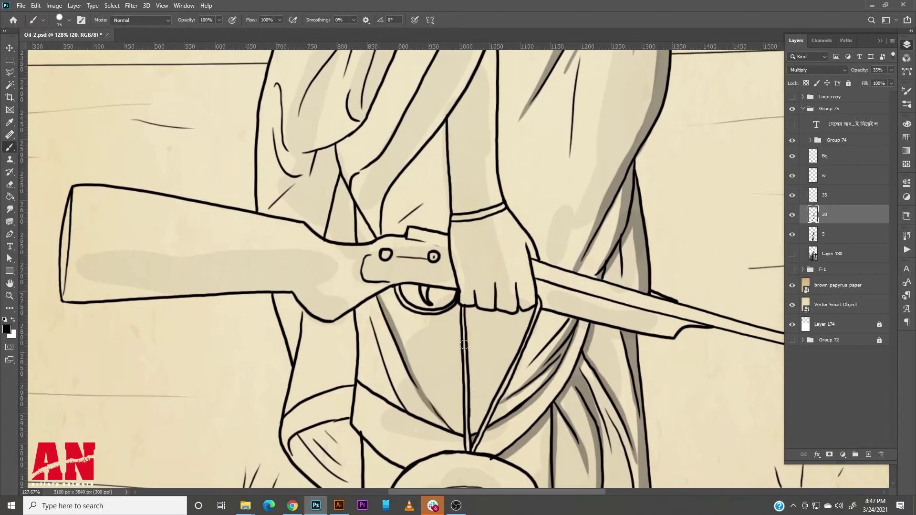
{"action": "mouse_move", "coordinate": [519, 309]}
{"action": "left_mouse_down"}
{"action": "mouse_move", "coordinate": [534, 248]}
{"action": "mouse_move", "coordinate": [544, 310]}
{"action": "left_mouse_up"}
{"action": "scroll", "coordinate": [544, 310], "scroll_direction": "right", "scroll_amount": 10}
{"action": "left_click_drag", "start_coordinate": [177, 268], "coordinate": [329, 306]}
{"action": "mouse_move", "coordinate": [174, 294]}
{"action": "left_mouse_down"}
{"action": "mouse_move", "coordinate": [229, 326]}
{"action": "mouse_move", "coordinate": [341, 366]}
{"action": "left_mouse_up"}
{"action": "left_click_drag", "start_coordinate": [339, 320], "coordinate": [639, 390]}
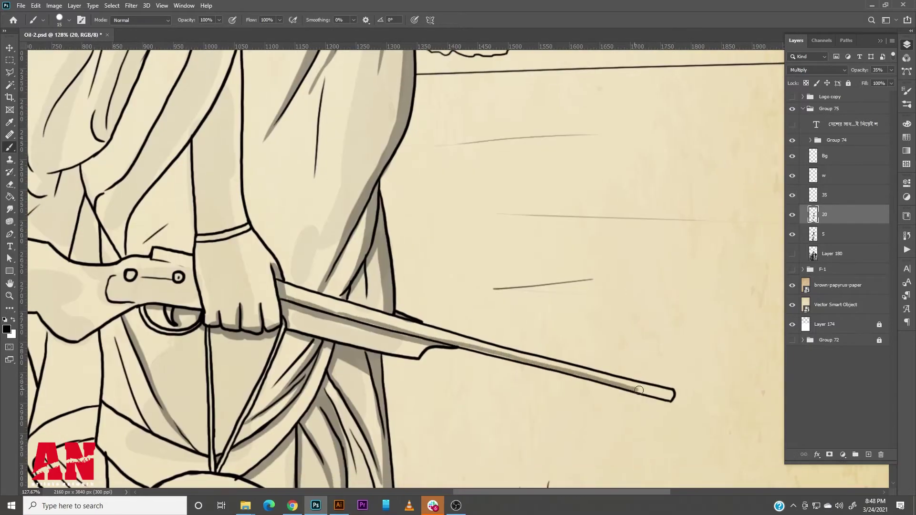
{"action": "left_click_drag", "start_coordinate": [238, 329], "coordinate": [368, 355]}
{"action": "mouse_move", "coordinate": [224, 353]}
{"action": "left_mouse_down"}
{"action": "mouse_move", "coordinate": [307, 331]}
{"action": "mouse_move", "coordinate": [364, 356]}
{"action": "mouse_move", "coordinate": [445, 238]}
{"action": "mouse_move", "coordinate": [350, 273]}
{"action": "left_mouse_up"}
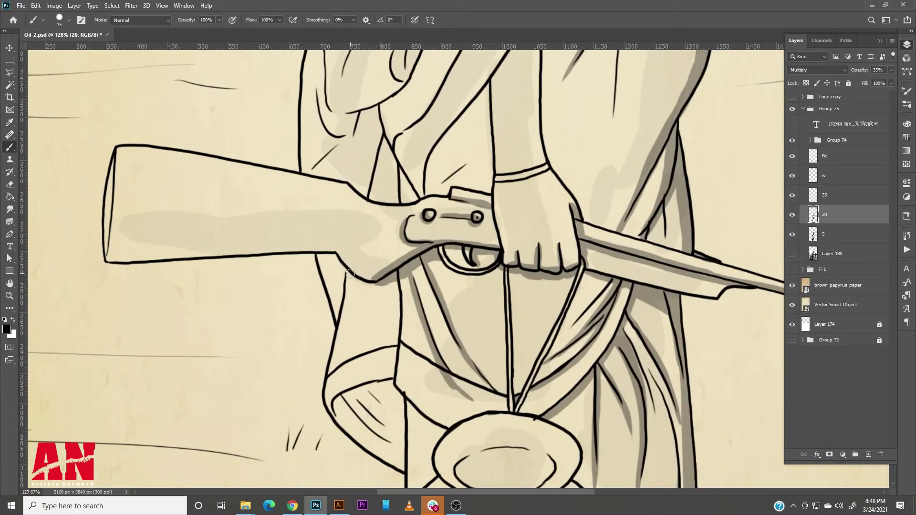
{"action": "left_click_drag", "start_coordinate": [447, 252], "coordinate": [107, 262]}
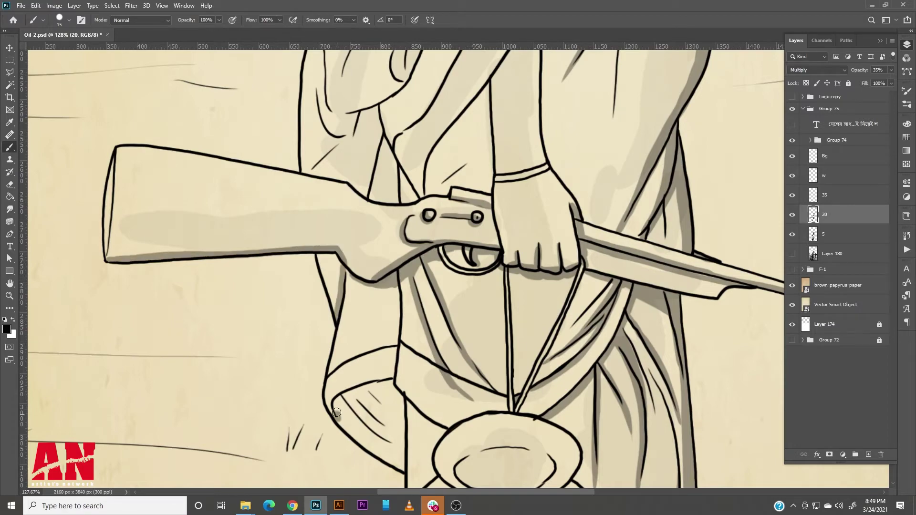
Add shadows to the lower drape, along the arm to the hand, and a drapery fold.
{"action": "left_click_drag", "start_coordinate": [346, 395], "coordinate": [396, 460]}
{"action": "scroll", "coordinate": [696, 359], "scroll_direction": "up", "scroll_amount": 5}
{"action": "mouse_move", "coordinate": [465, 95]}
{"action": "left_mouse_down"}
{"action": "mouse_move", "coordinate": [456, 217]}
{"action": "mouse_move", "coordinate": [506, 381]}
{"action": "left_mouse_up"}
{"action": "scroll", "coordinate": [435, 220], "scroll_direction": "down", "scroll_amount": 5}
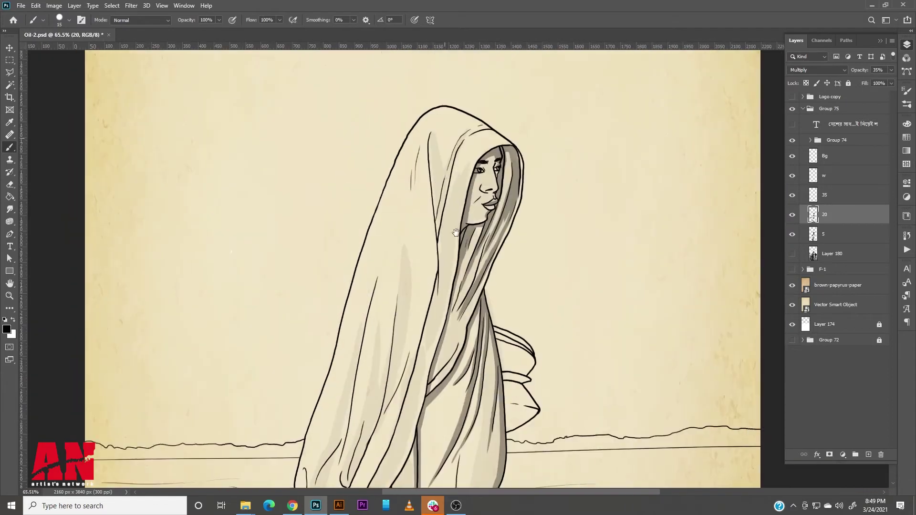
{"action": "scroll", "coordinate": [404, 375], "scroll_direction": "down", "scroll_amount": 3}
{"action": "left_click_drag", "start_coordinate": [446, 276], "coordinate": [417, 337]}
{"action": "left_click_drag", "start_coordinate": [417, 256], "coordinate": [408, 315]}
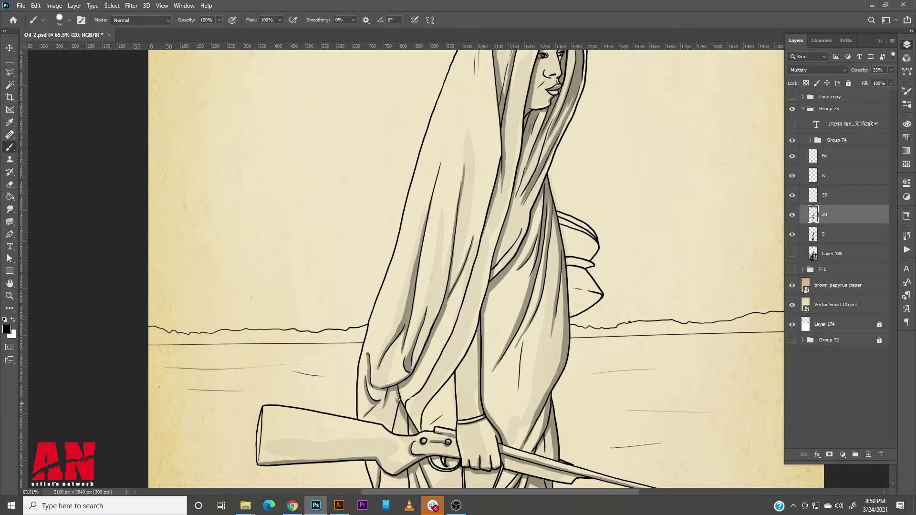
Shadow the pot under its rim, down its right side and bottom, and fill its opening dark.
{"action": "scroll", "coordinate": [472, 267], "scroll_direction": "down", "scroll_amount": 3}
{"action": "scroll", "coordinate": [358, 286], "scroll_direction": "down", "scroll_amount": 3}
{"action": "scroll", "coordinate": [358, 284], "scroll_direction": "up", "scroll_amount": 5}
{"action": "mouse_move", "coordinate": [357, 285]}
{"action": "left_mouse_down"}
{"action": "mouse_move", "coordinate": [439, 287]}
{"action": "mouse_move", "coordinate": [329, 401]}
{"action": "left_mouse_up"}
{"action": "left_click_drag", "start_coordinate": [444, 322], "coordinate": [396, 405]}
{"action": "mouse_move", "coordinate": [434, 286]}
{"action": "left_mouse_down"}
{"action": "mouse_move", "coordinate": [470, 355]}
{"action": "mouse_move", "coordinate": [431, 399]}
{"action": "mouse_move", "coordinate": [362, 409]}
{"action": "left_mouse_up"}
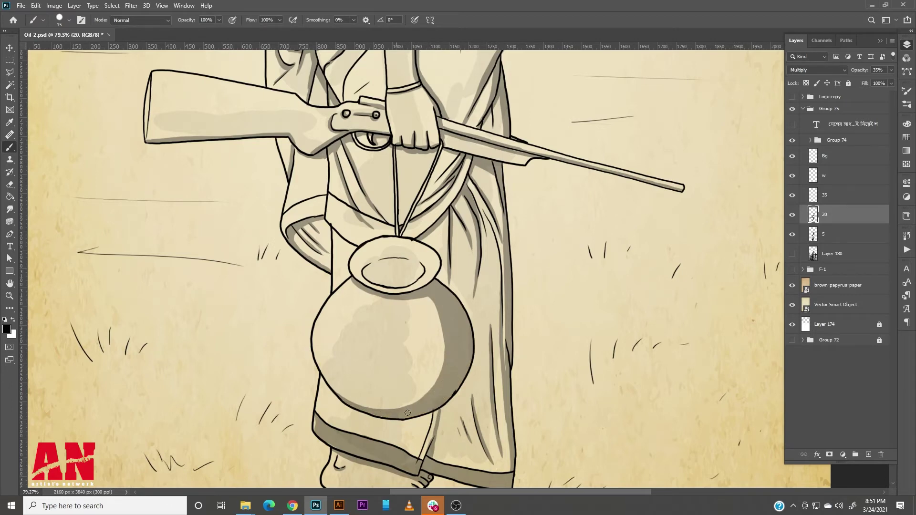
{"action": "mouse_move", "coordinate": [365, 271]}
{"action": "left_mouse_down"}
{"action": "mouse_move", "coordinate": [420, 267]}
{"action": "mouse_move", "coordinate": [405, 279]}
{"action": "left_mouse_up"}
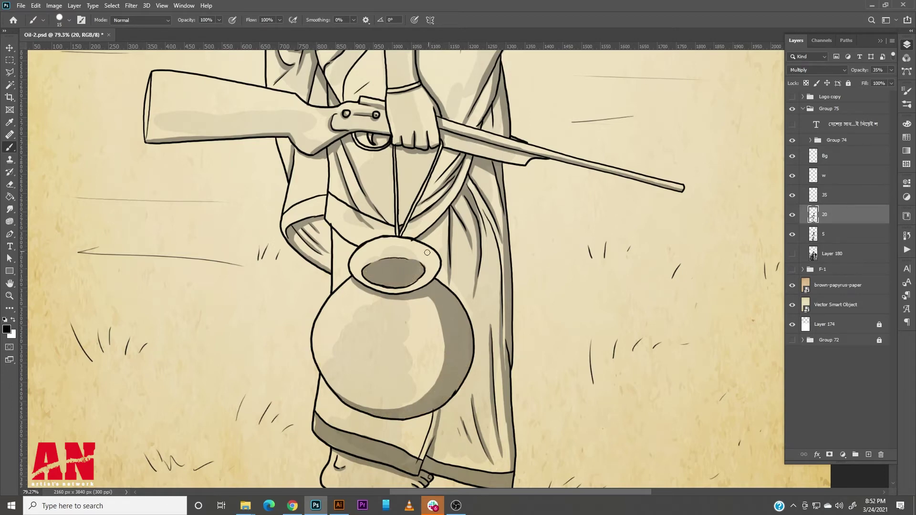
{"action": "key", "text": "alt+bracketright"}
{"action": "scroll", "coordinate": [464, 295], "scroll_direction": "down", "scroll_amount": 5}
On layer 35, set a fine 6 px brush with black as the paint colour.
{"action": "scroll", "coordinate": [468, 329], "scroll_direction": "up", "scroll_amount": 3}
{"action": "scroll", "coordinate": [468, 332], "scroll_direction": "up", "scroll_amount": 3}
{"action": "right_click", "coordinate": [469, 331]}
{"action": "key", "text": "Escape"}
{"action": "scroll", "coordinate": [473, 318], "scroll_direction": "up", "scroll_amount": 2}
{"action": "key", "text": "bracketleft"}
{"action": "key", "text": "bracketleft"}
{"action": "key", "text": "bracketleft"}
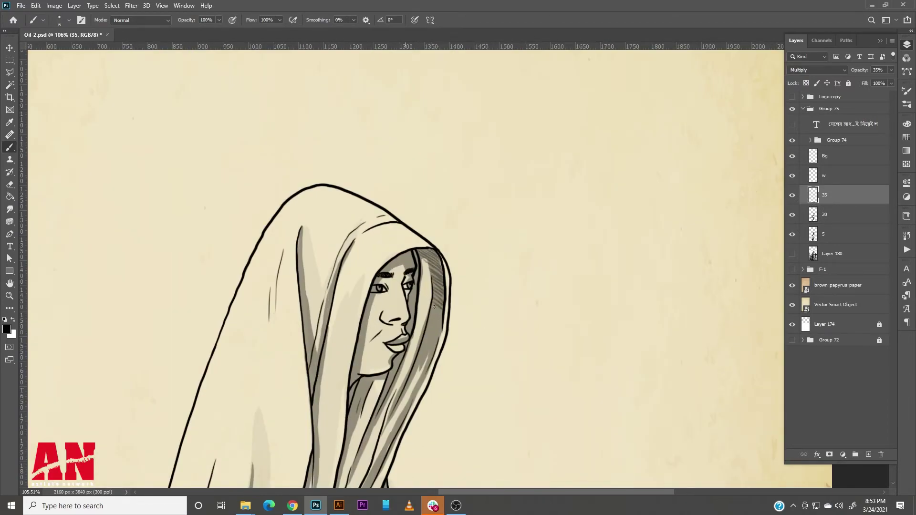
{"action": "scroll", "coordinate": [434, 325], "scroll_direction": "up", "scroll_amount": 2}
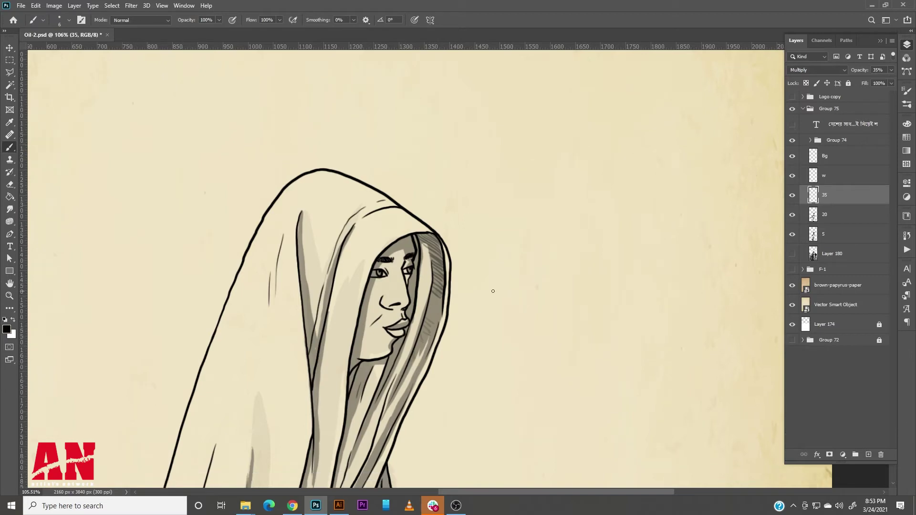
{"action": "key", "text": "d"}
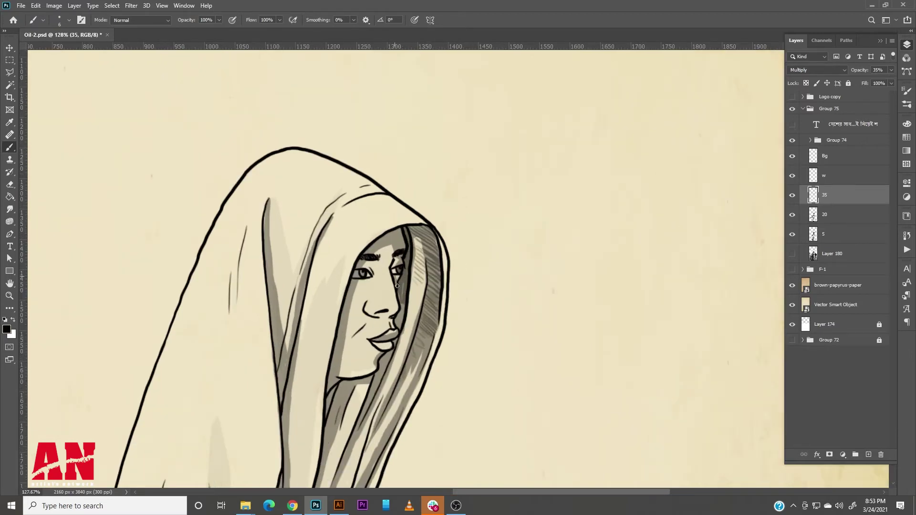
Draw black hatching under the chin and along the robe folds down to the lower robe.
{"action": "mouse_move", "coordinate": [391, 352]}
{"action": "left_mouse_down"}
{"action": "mouse_move", "coordinate": [374, 389]}
{"action": "mouse_move", "coordinate": [527, 266]}
{"action": "left_mouse_up"}
{"action": "left_click_drag", "start_coordinate": [437, 279], "coordinate": [470, 140]}
{"action": "mouse_move", "coordinate": [443, 382]}
{"action": "left_mouse_down"}
{"action": "mouse_move", "coordinate": [527, 189]}
{"action": "mouse_move", "coordinate": [420, 134]}
{"action": "left_mouse_up"}
{"action": "left_click_drag", "start_coordinate": [302, 349], "coordinate": [332, 309]}
{"action": "left_click_drag", "start_coordinate": [367, 241], "coordinate": [356, 262]}
{"action": "left_click_drag", "start_coordinate": [401, 181], "coordinate": [388, 222]}
{"action": "left_click_drag", "start_coordinate": [414, 189], "coordinate": [404, 167]}
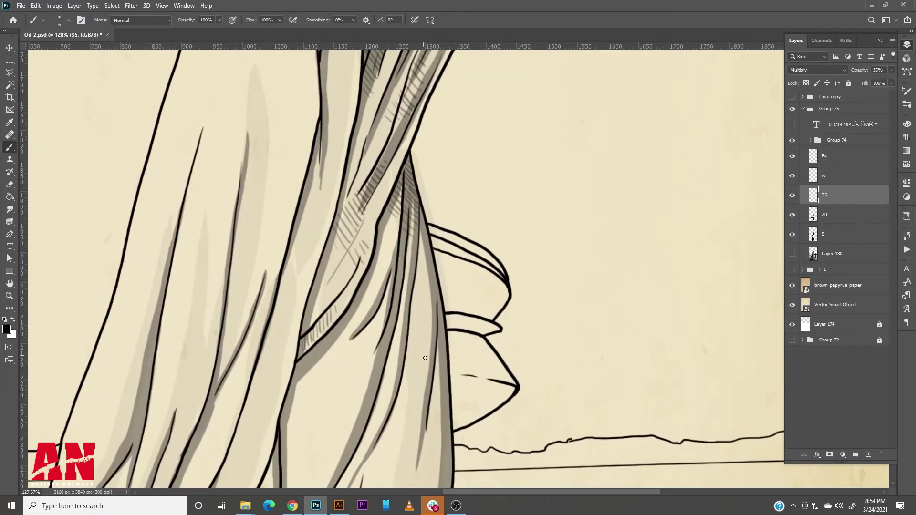
{"action": "left_click_drag", "start_coordinate": [430, 262], "coordinate": [420, 300]}
{"action": "left_click_drag", "start_coordinate": [442, 312], "coordinate": [432, 343]}
{"action": "left_click_drag", "start_coordinate": [403, 482], "coordinate": [434, 288]}
{"action": "left_click_drag", "start_coordinate": [443, 287], "coordinate": [432, 324]}
Hatch the robe below the hand and rifle in black.
{"action": "scroll", "coordinate": [386, 345], "scroll_direction": "down", "scroll_amount": 4}
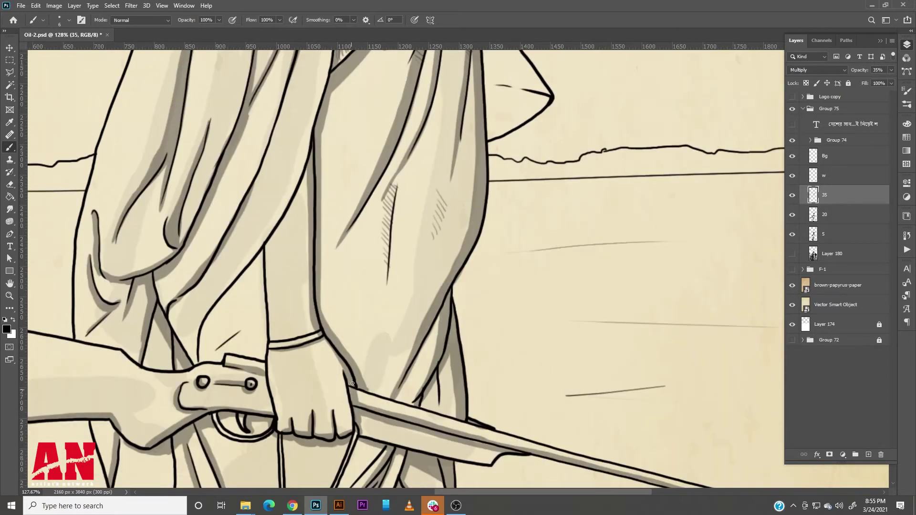
{"action": "key", "text": "d"}
{"action": "scroll", "coordinate": [365, 410], "scroll_direction": "up", "scroll_amount": 3}
{"action": "left_click_drag", "start_coordinate": [358, 393], "coordinate": [216, 250]}
{"action": "left_click_drag", "start_coordinate": [119, 346], "coordinate": [164, 376]}
{"action": "left_click_drag", "start_coordinate": [212, 308], "coordinate": [250, 332]}
{"action": "mouse_move", "coordinate": [264, 318]}
{"action": "left_mouse_down"}
{"action": "mouse_move", "coordinate": [284, 341]}
{"action": "mouse_move", "coordinate": [334, 358]}
{"action": "left_mouse_up"}
{"action": "left_click_drag", "start_coordinate": [296, 353], "coordinate": [351, 384]}
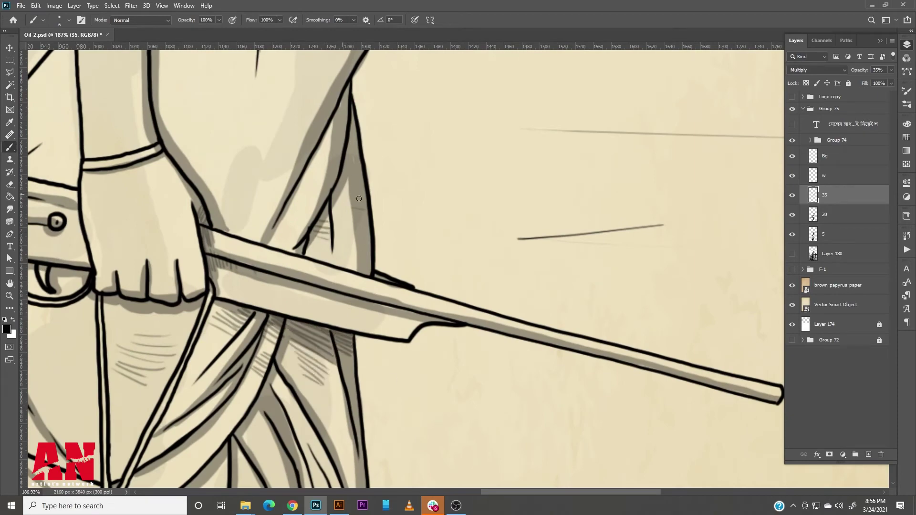
Add hatching inside the robe fold and on the drape to its left.
{"action": "left_click_drag", "start_coordinate": [345, 167], "coordinate": [363, 184]}
{"action": "left_click_drag", "start_coordinate": [338, 90], "coordinate": [351, 115]}
{"action": "left_click_drag", "start_coordinate": [348, 131], "coordinate": [359, 149]}
{"action": "left_click_drag", "start_coordinate": [334, 107], "coordinate": [348, 122]}
{"action": "left_click_drag", "start_coordinate": [229, 208], "coordinate": [255, 215]}
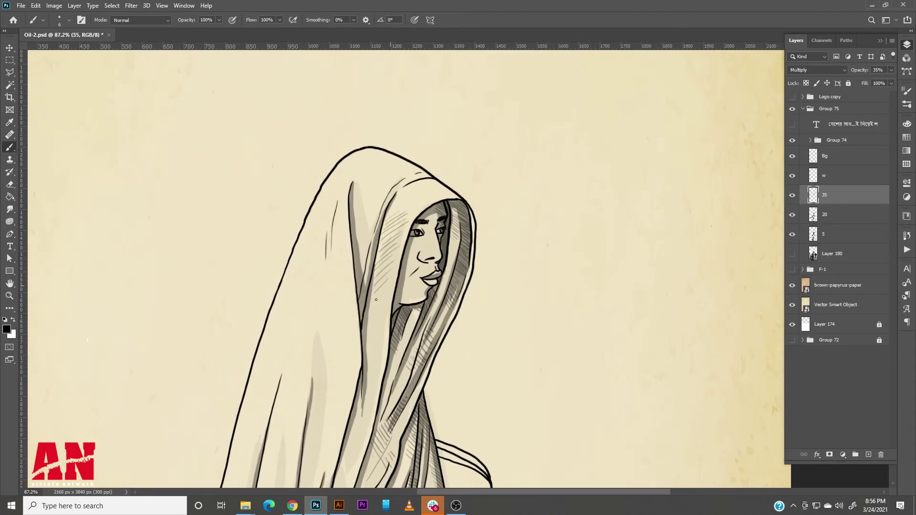
Pan across the drawing to review the finished hatching.
{"action": "scroll", "coordinate": [389, 277], "scroll_direction": "down", "scroll_amount": 5}
{"action": "scroll", "coordinate": [498, 306], "scroll_direction": "left", "scroll_amount": 5}
{"action": "scroll", "coordinate": [443, 296], "scroll_direction": "down", "scroll_amount": 5}
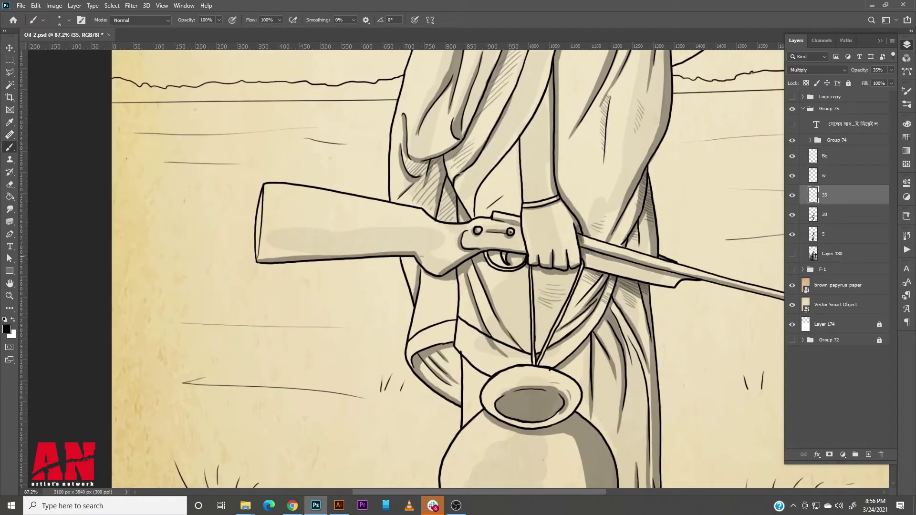
{"action": "scroll", "coordinate": [178, 202], "scroll_direction": "right", "scroll_amount": 3}
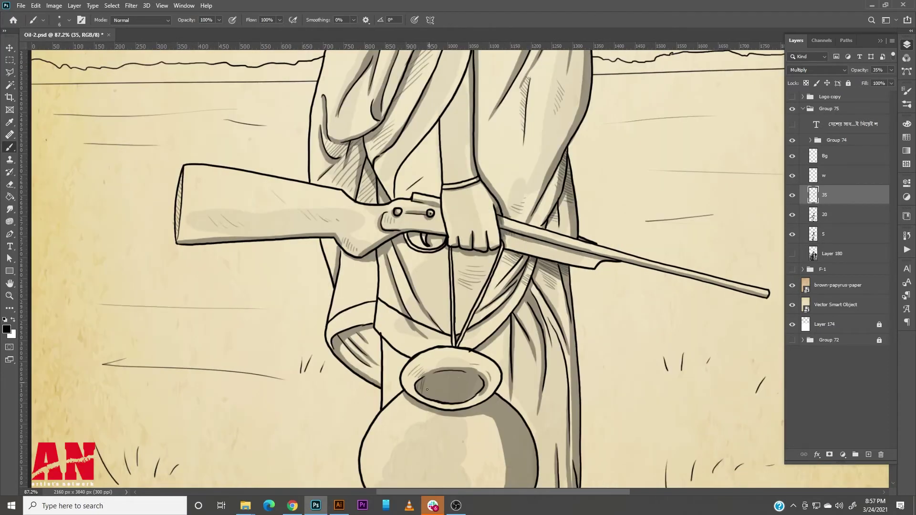
{"action": "scroll", "coordinate": [447, 405], "scroll_direction": "down", "scroll_amount": 5}
{"action": "scroll", "coordinate": [324, 372], "scroll_direction": "right", "scroll_amount": 3}
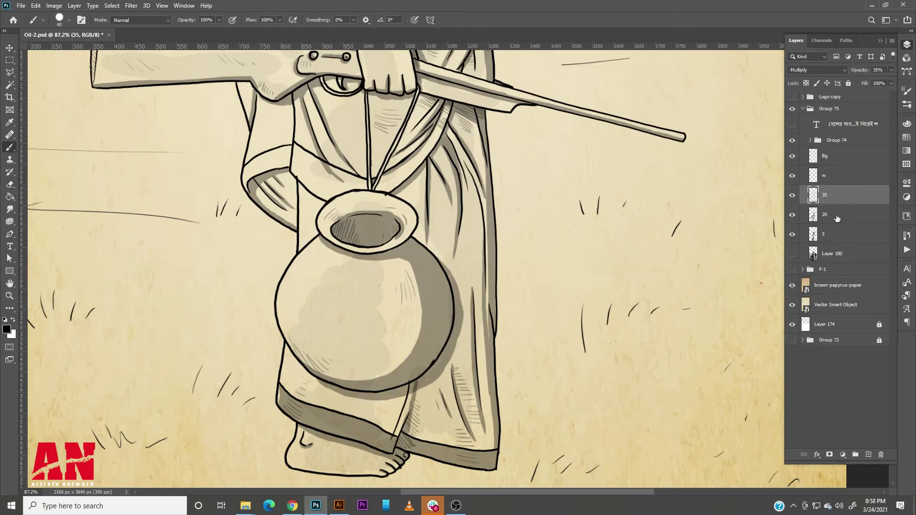
{"action": "scroll", "coordinate": [429, 263], "scroll_direction": "down", "scroll_amount": 3}
Switch to highlight layer 'w' and pan across the robe, rifle, pot and feet for white highlights.
{"action": "left_click", "coordinate": [840, 176]}
{"action": "scroll", "coordinate": [326, 159], "scroll_direction": "up", "scroll_amount": 2}
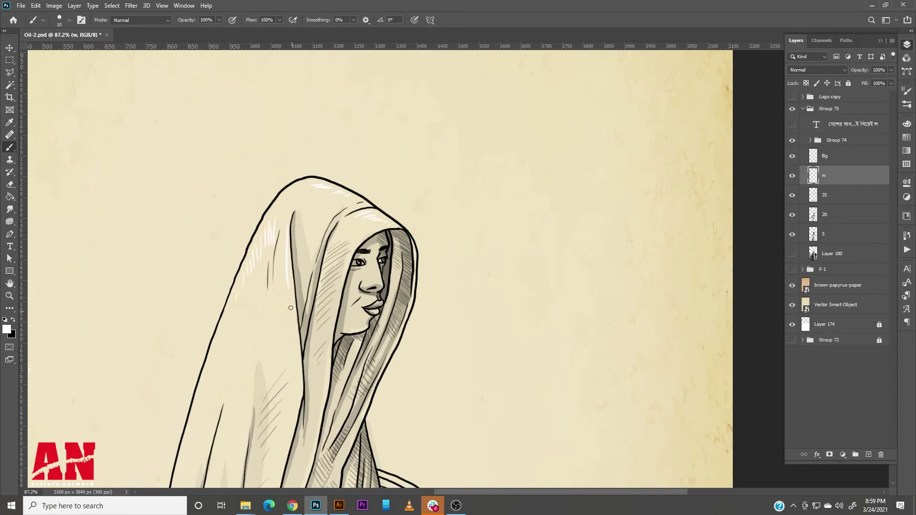
{"action": "left_click_drag", "start_coordinate": [290, 308], "coordinate": [425, 173]}
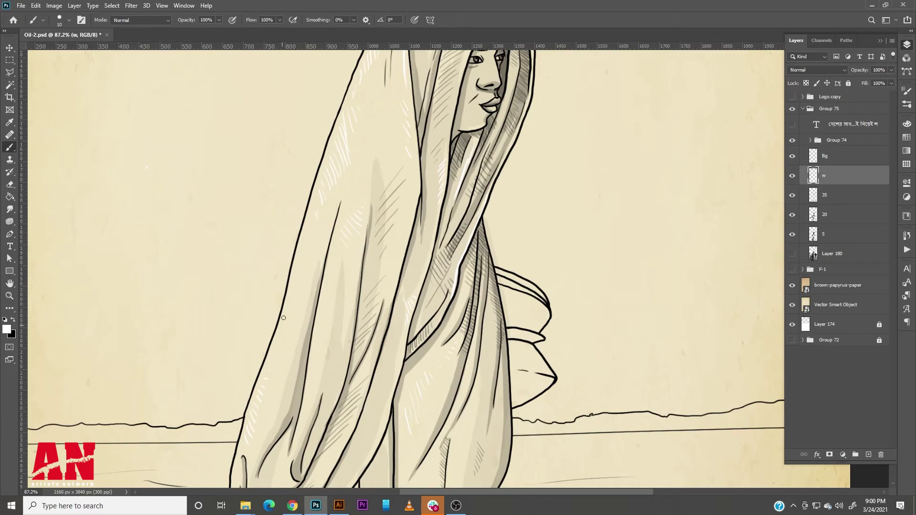
{"action": "left_click_drag", "start_coordinate": [308, 385], "coordinate": [346, 308]}
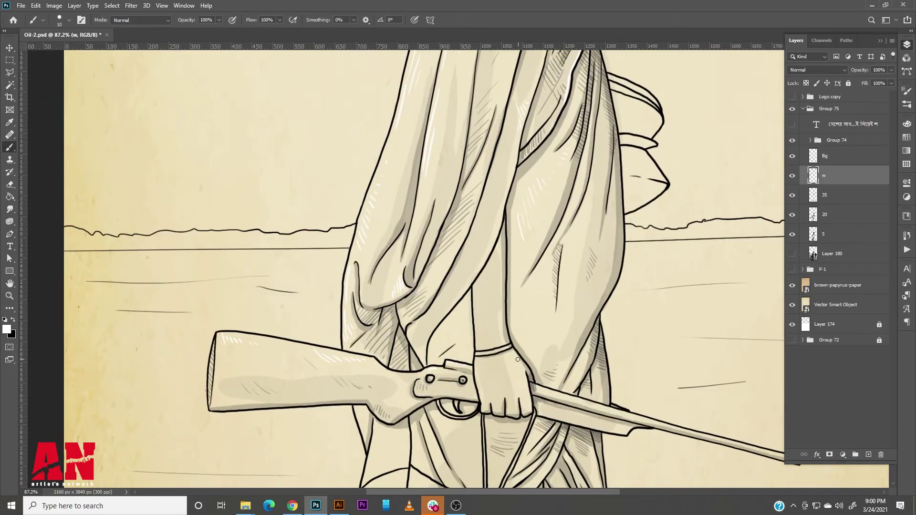
{"action": "left_click_drag", "start_coordinate": [517, 359], "coordinate": [140, 311]}
{"action": "left_click_drag", "start_coordinate": [272, 109], "coordinate": [298, 182]}
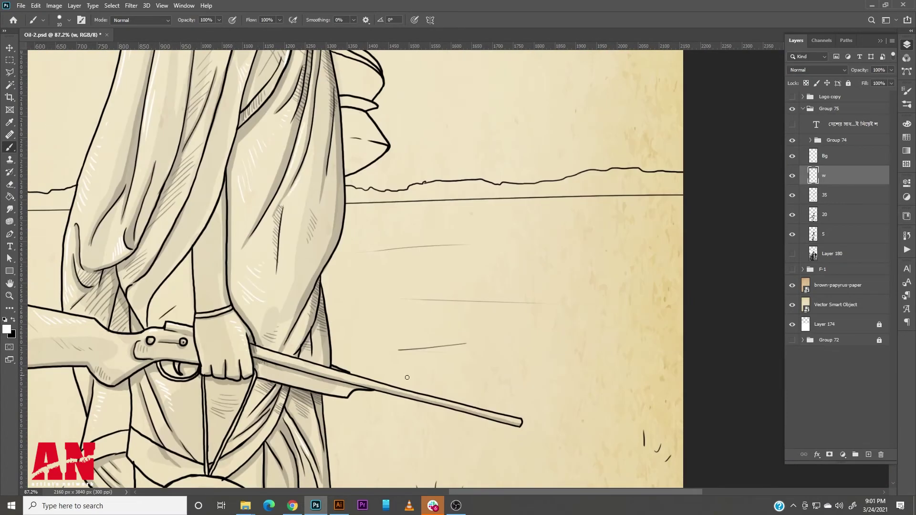
{"action": "left_click_drag", "start_coordinate": [289, 384], "coordinate": [355, 172]}
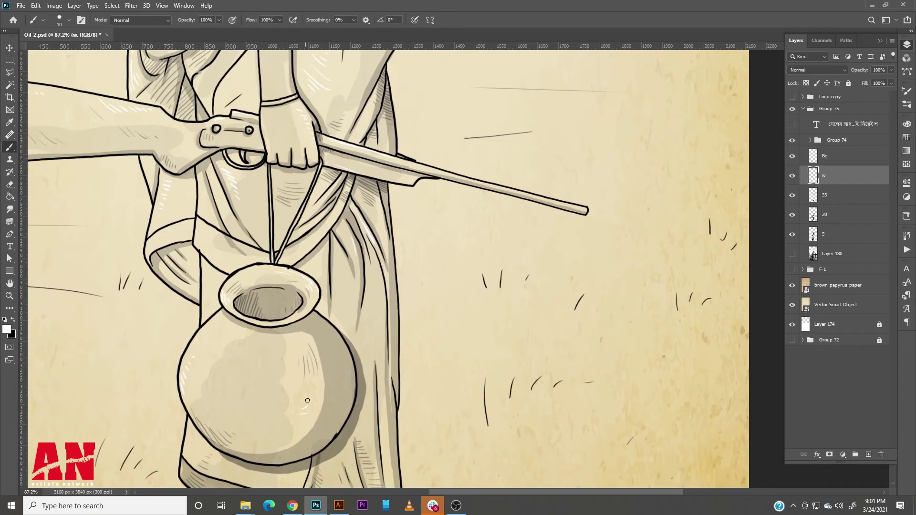
{"action": "left_click_drag", "start_coordinate": [307, 400], "coordinate": [358, 255]}
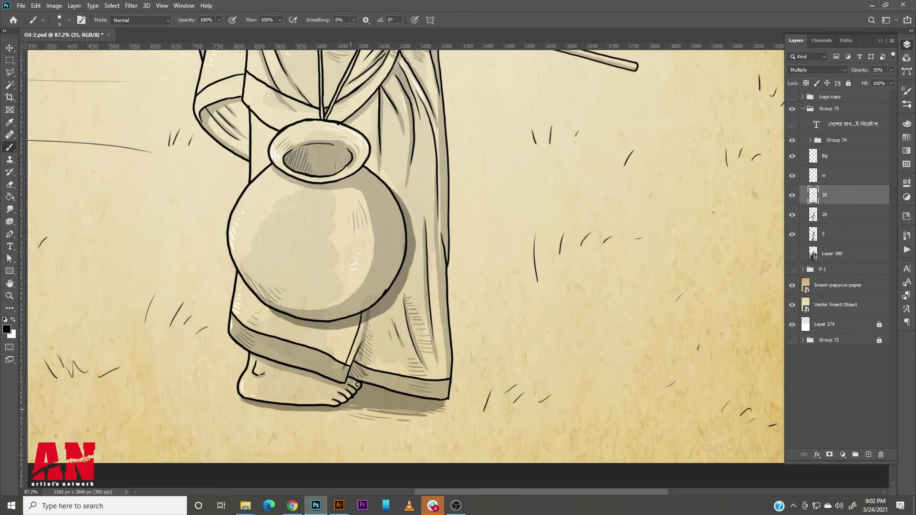
Select shading layer '5', enlarge the brush to 30 px, and pan along the horizon.
{"action": "scroll", "coordinate": [299, 420], "scroll_direction": "down", "scroll_amount": 5}
{"action": "key", "text": "alt+bracketleft"}
{"action": "scroll", "coordinate": [472, 225], "scroll_direction": "up", "scroll_amount": 4}
{"action": "scroll", "coordinate": [399, 260], "scroll_direction": "up", "scroll_amount": 2}
{"action": "key", "text": "alt+bracketleft"}
{"action": "key", "text": "bracketright"}
{"action": "key", "text": "bracketright"}
{"action": "key", "text": "bracketright"}
{"action": "scroll", "coordinate": [401, 299], "scroll_direction": "left", "scroll_amount": 6}
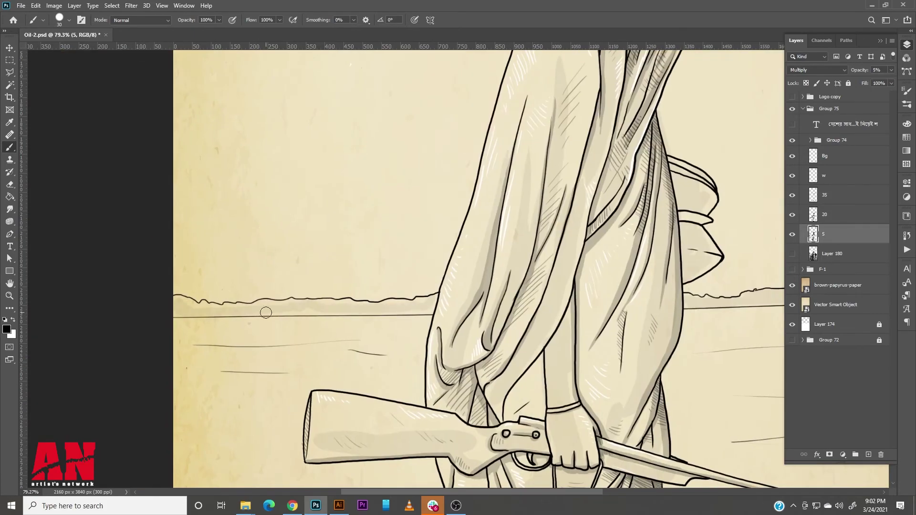
{"action": "scroll", "coordinate": [354, 319], "scroll_direction": "right", "scroll_amount": 5}
{"action": "scroll", "coordinate": [457, 370], "scroll_direction": "left", "scroll_amount": 3}
{"action": "scroll", "coordinate": [327, 303], "scroll_direction": "down", "scroll_amount": 7}
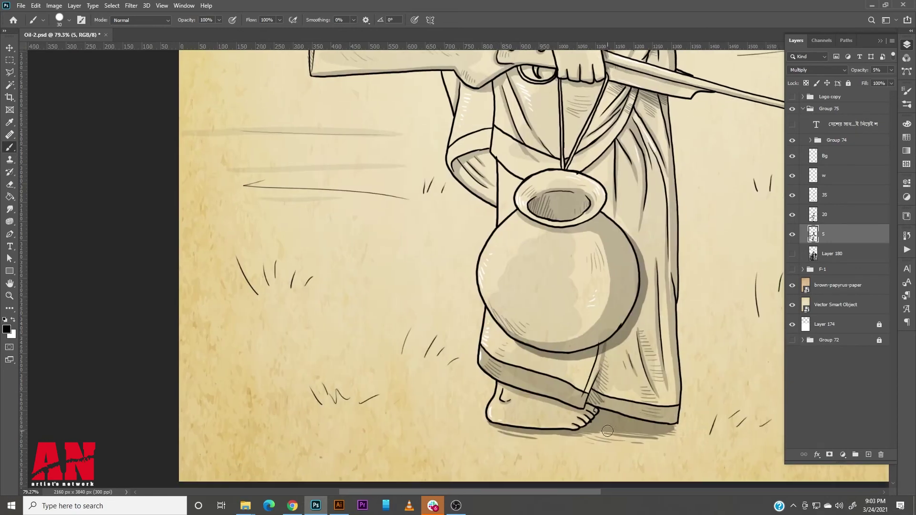
{"action": "scroll", "coordinate": [639, 375], "scroll_direction": "up", "scroll_amount": 7}
{"action": "scroll", "coordinate": [639, 375], "scroll_direction": "right", "scroll_amount": 7}
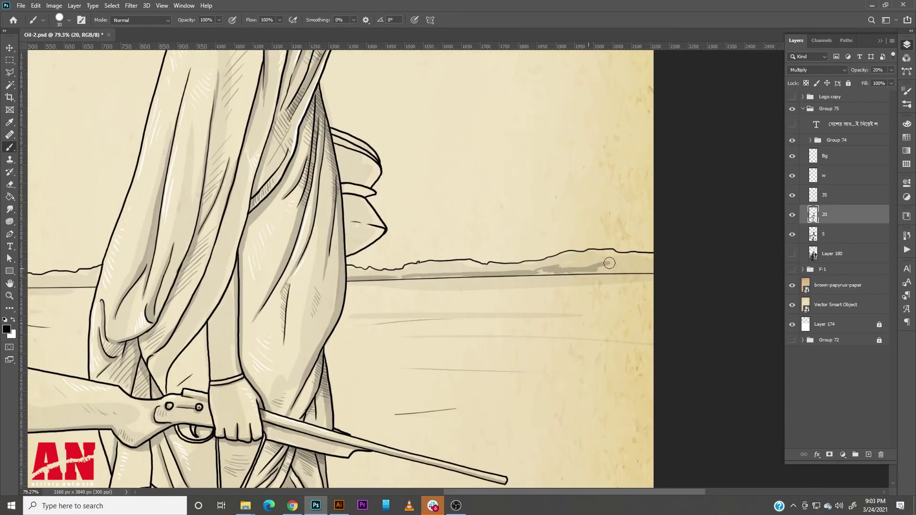
{"action": "scroll", "coordinate": [451, 301], "scroll_direction": "left", "scroll_amount": 7}
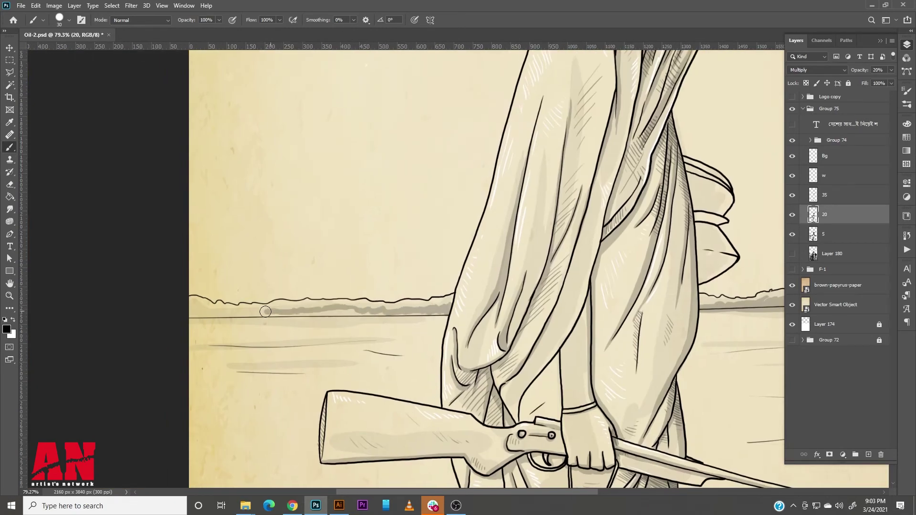